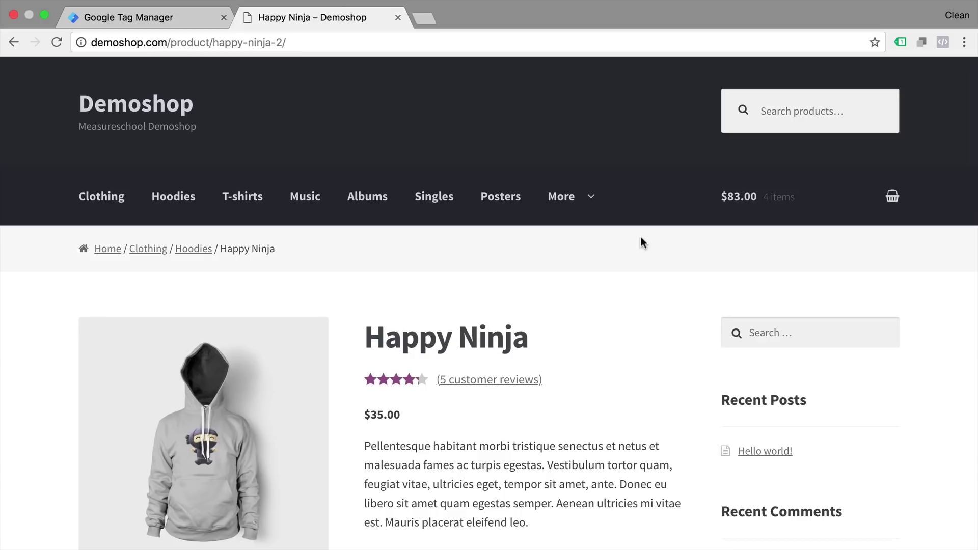
Inspect the tags installed on the Happy Ninja product page with Google Tag Assistant
{"action": "left_click", "coordinate": [903, 40]}
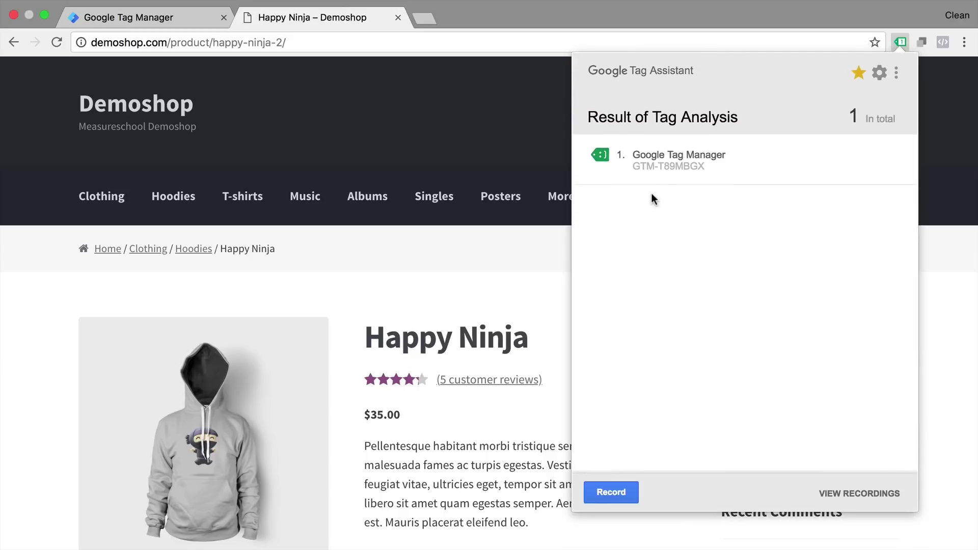
{"action": "left_click", "coordinate": [477, 260]}
Turn on preview mode for the Default Workspace in Google Tag Manager, reload the Happy Ninja shop page and enlarge its debug pane
{"action": "left_click", "coordinate": [130, 17]}
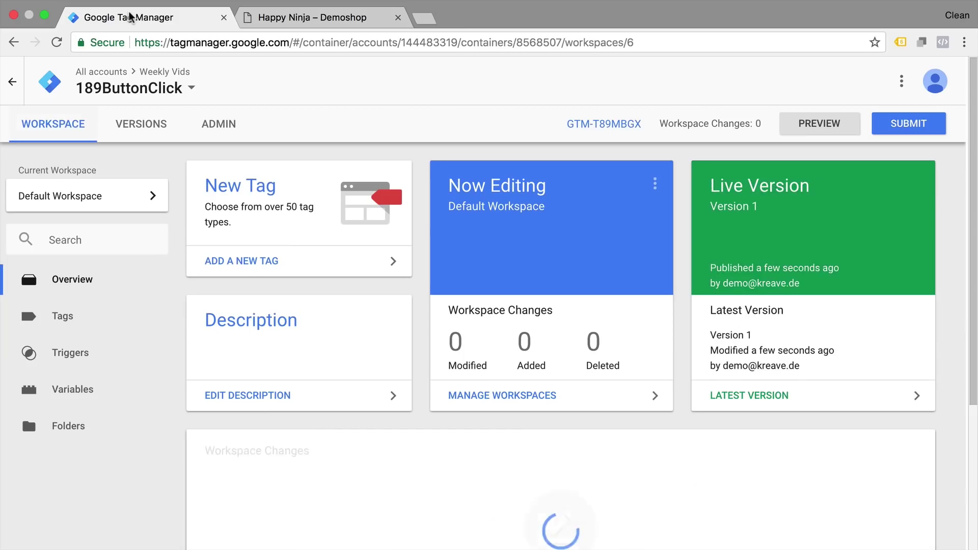
{"action": "left_click", "coordinate": [798, 131]}
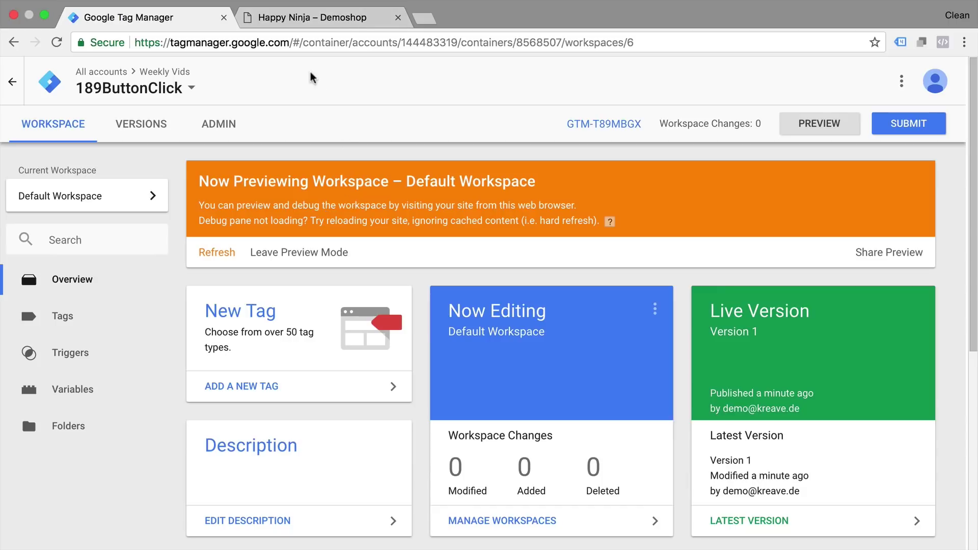
{"action": "left_click", "coordinate": [297, 22]}
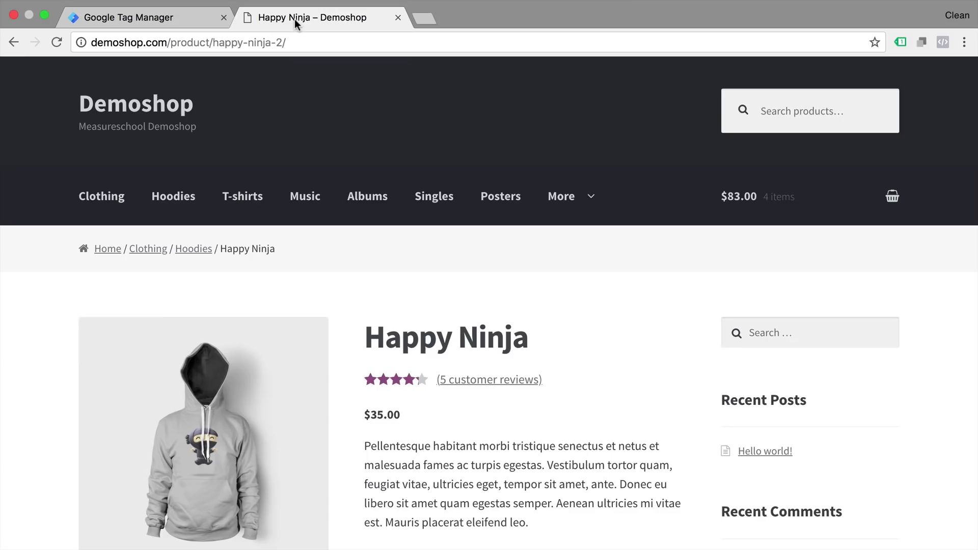
{"action": "left_click", "coordinate": [56, 43]}
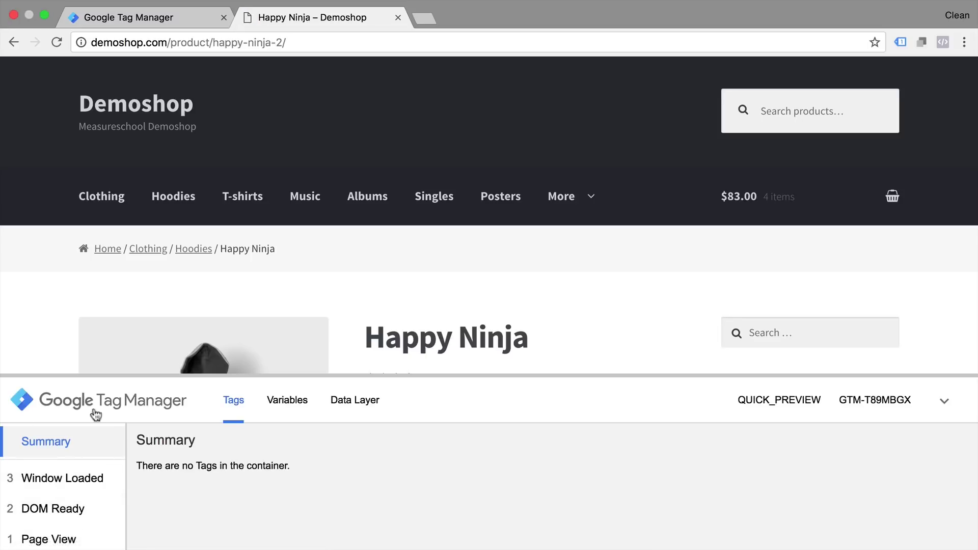
{"action": "left_click_drag", "start_coordinate": [36, 374], "coordinate": [46, 320]}
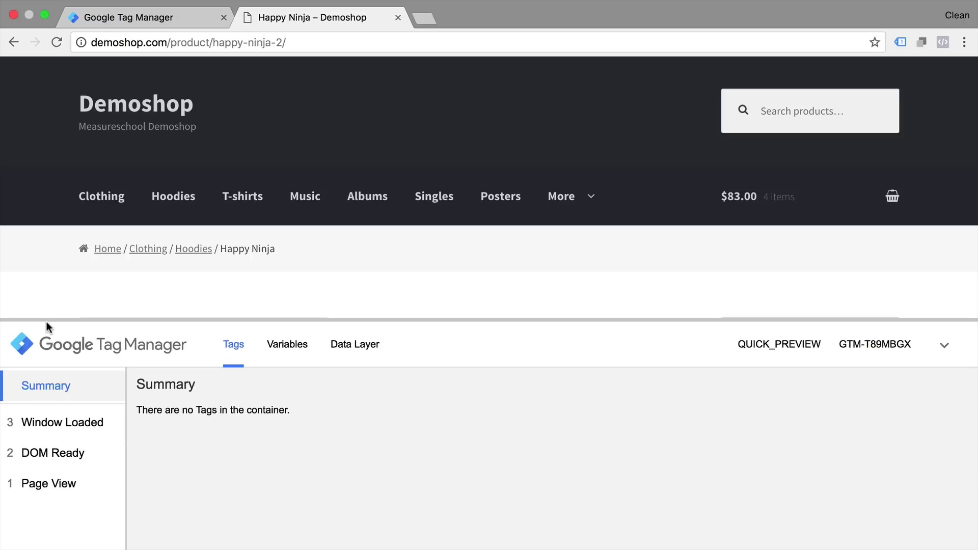
Create a new trigger in the Google Tag Manager container and name it "click - generic"
{"action": "left_click", "coordinate": [141, 20]}
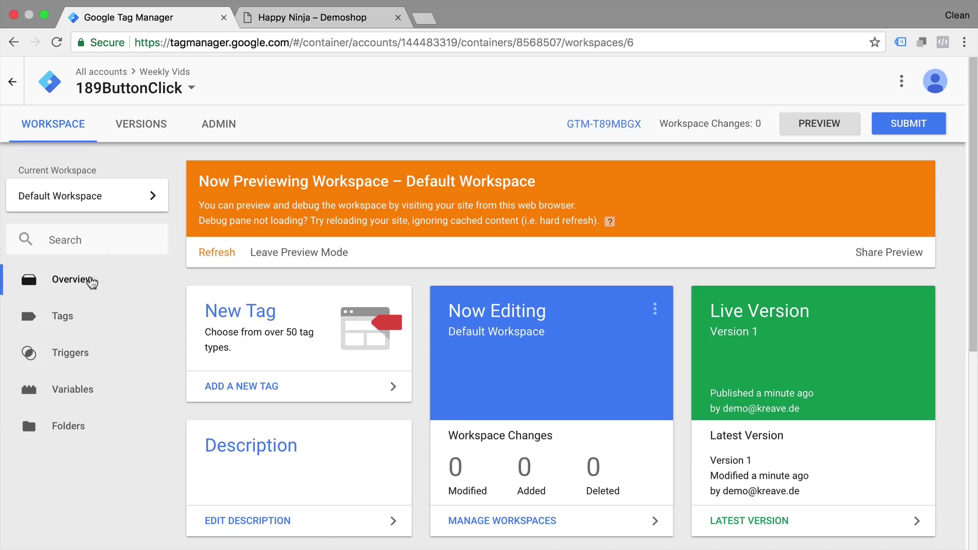
{"action": "left_click", "coordinate": [71, 353]}
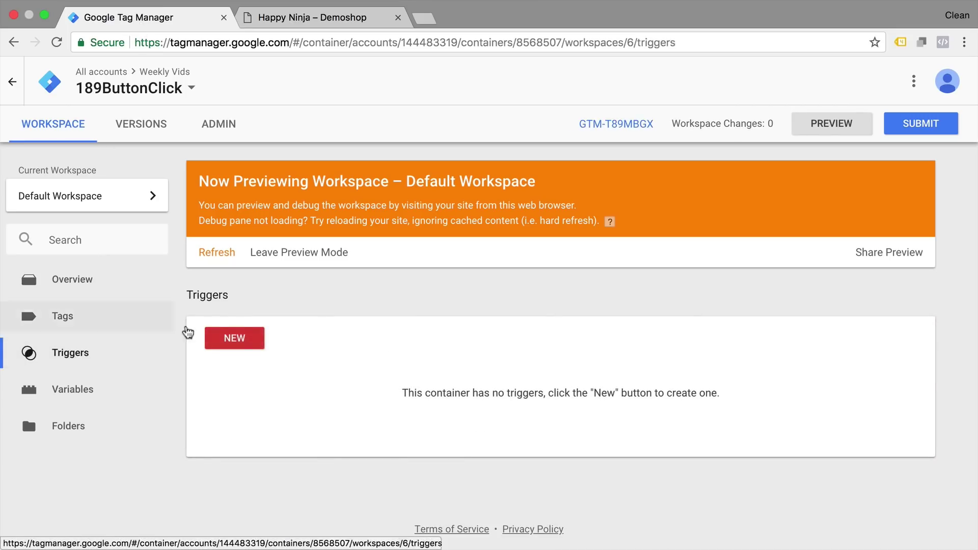
{"action": "left_click", "coordinate": [237, 338]}
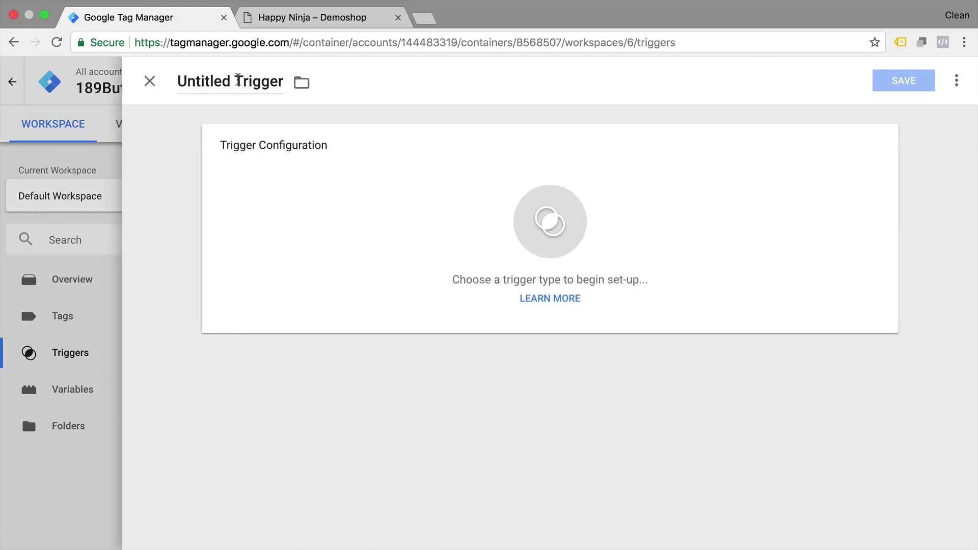
{"action": "left_click", "coordinate": [238, 81]}
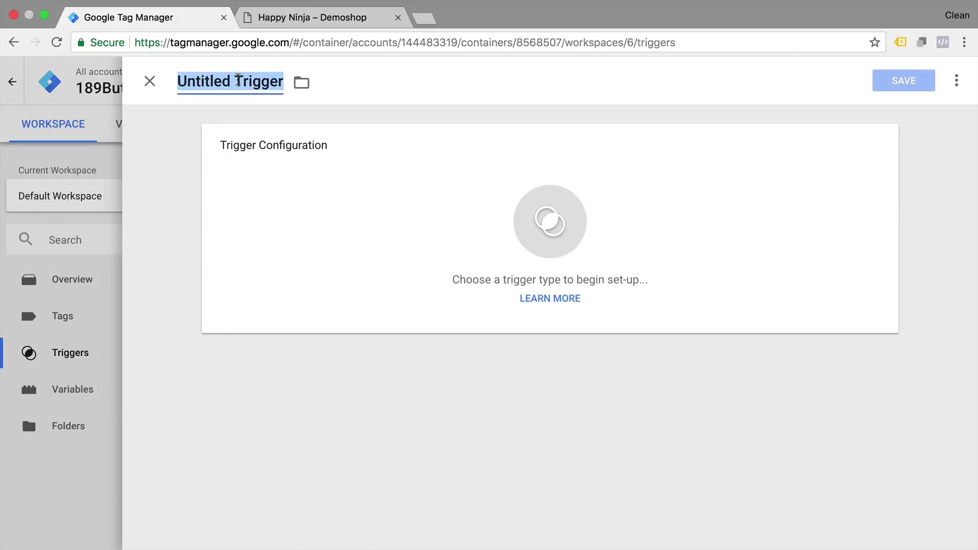
{"action": "type", "text": "click - generic"}
Set the trigger type to Click - All Elements, firing on All Clicks, and save the trigger
{"action": "left_click", "coordinate": [466, 237]}
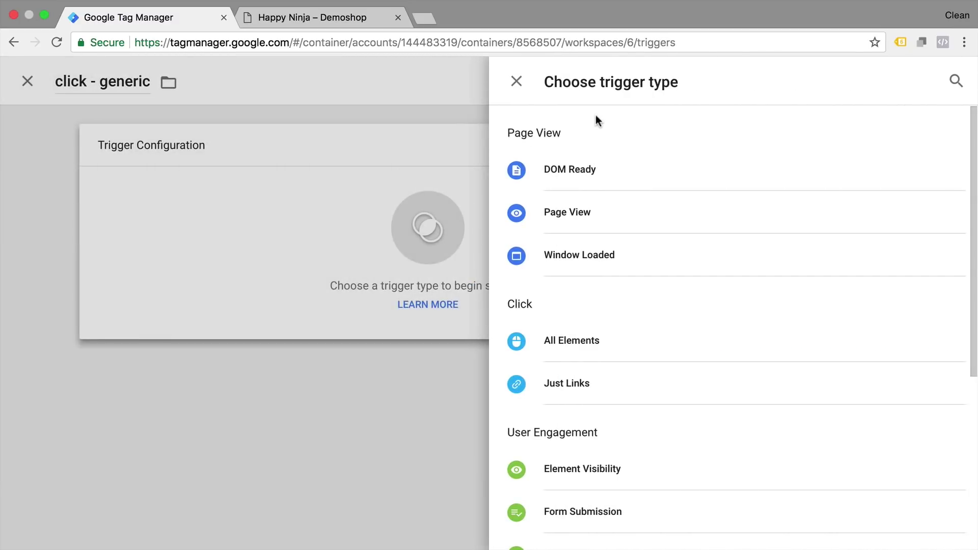
{"action": "scroll", "coordinate": [602, 171], "scroll_direction": "down", "scroll_amount": 3}
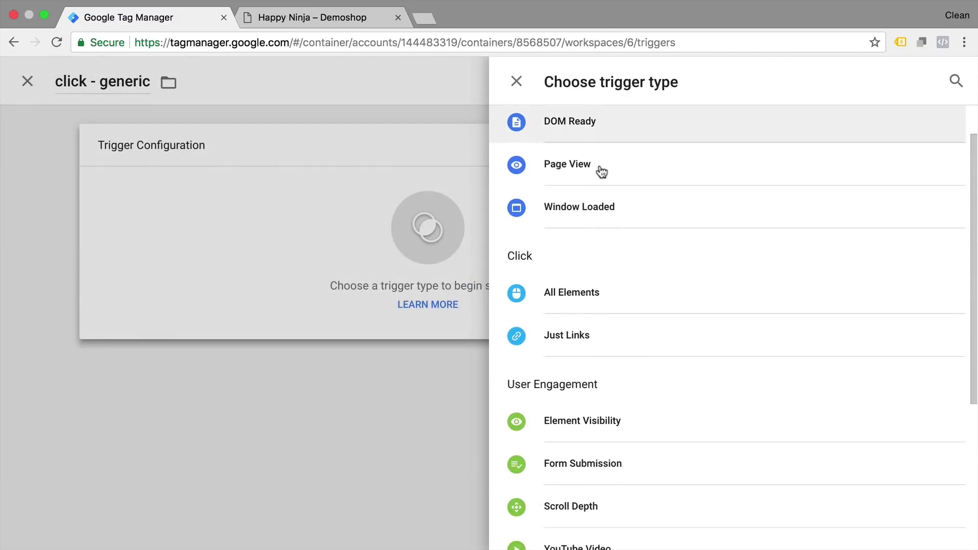
{"action": "scroll", "coordinate": [601, 172], "scroll_direction": "down", "scroll_amount": 1}
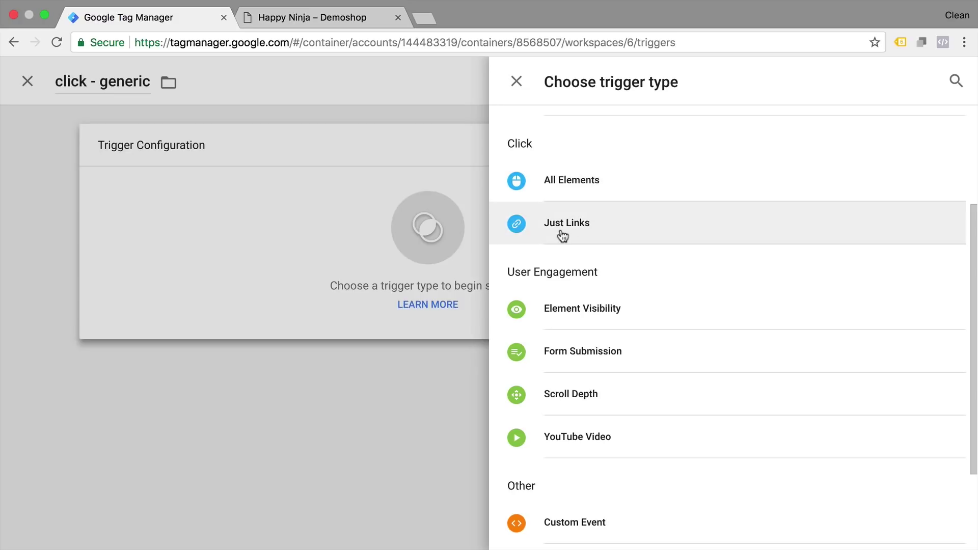
{"action": "left_click", "coordinate": [590, 202]}
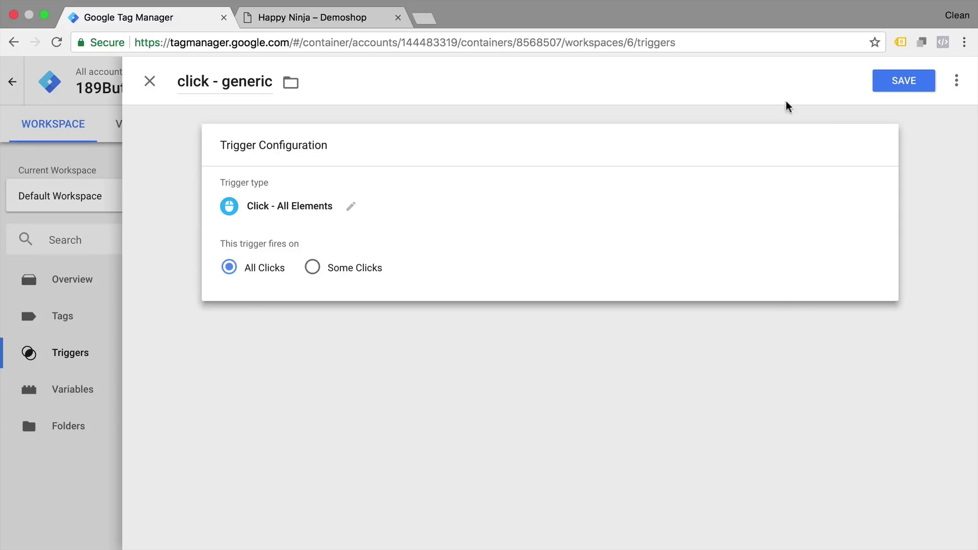
{"action": "left_click", "coordinate": [896, 83]}
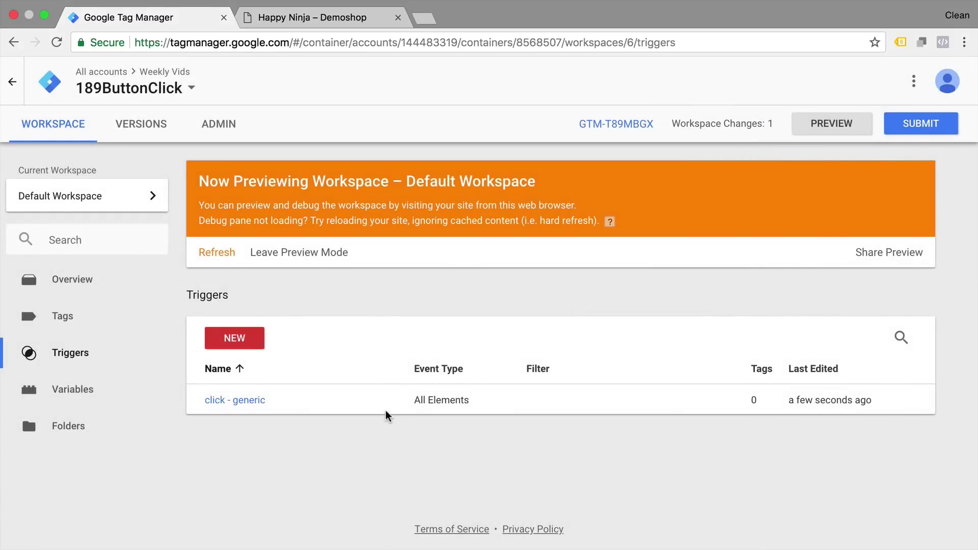
Enable the built-in variables Click Element, Click Classes, Click ID, Click Target, Click URL and Click Text
{"action": "left_click", "coordinate": [76, 392]}
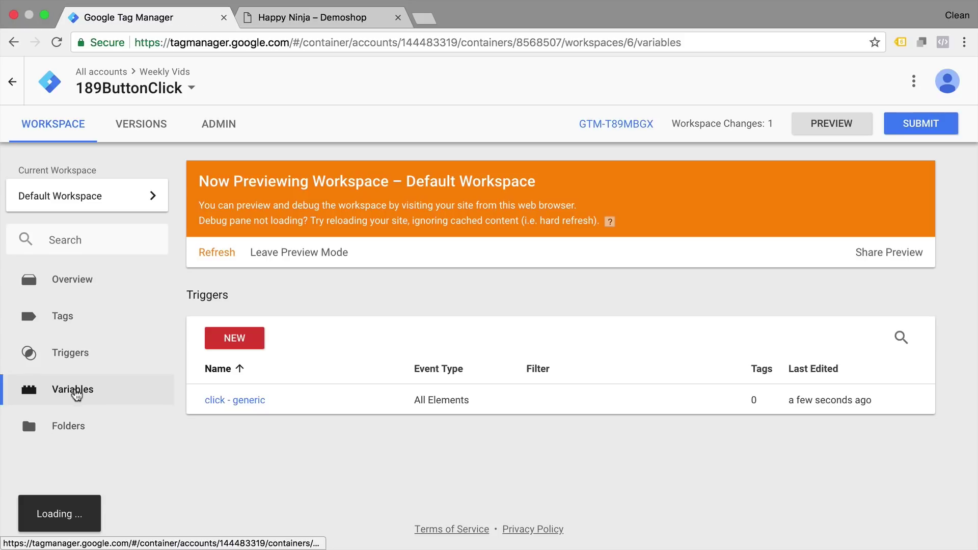
{"action": "scroll", "coordinate": [279, 340], "scroll_direction": "down", "scroll_amount": 3}
{"action": "scroll", "coordinate": [279, 345], "scroll_direction": "down", "scroll_amount": 1}
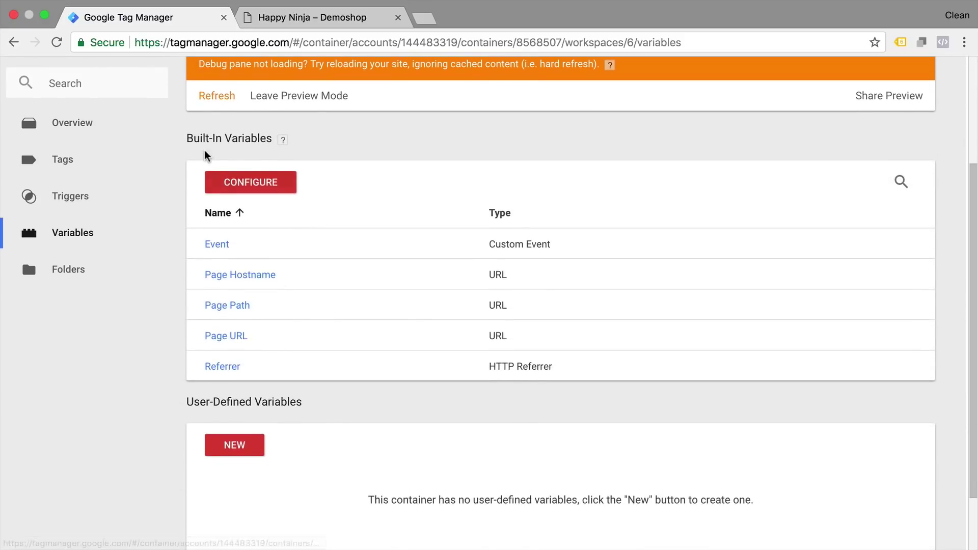
{"action": "left_click", "coordinate": [260, 184]}
{"action": "scroll", "coordinate": [644, 288], "scroll_direction": "down", "scroll_amount": 1}
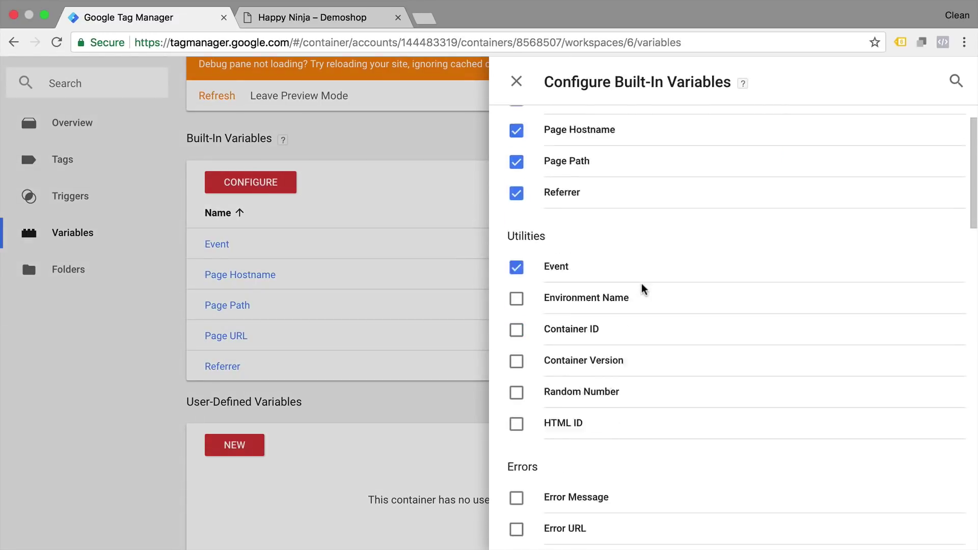
{"action": "scroll", "coordinate": [643, 289], "scroll_direction": "down", "scroll_amount": 8}
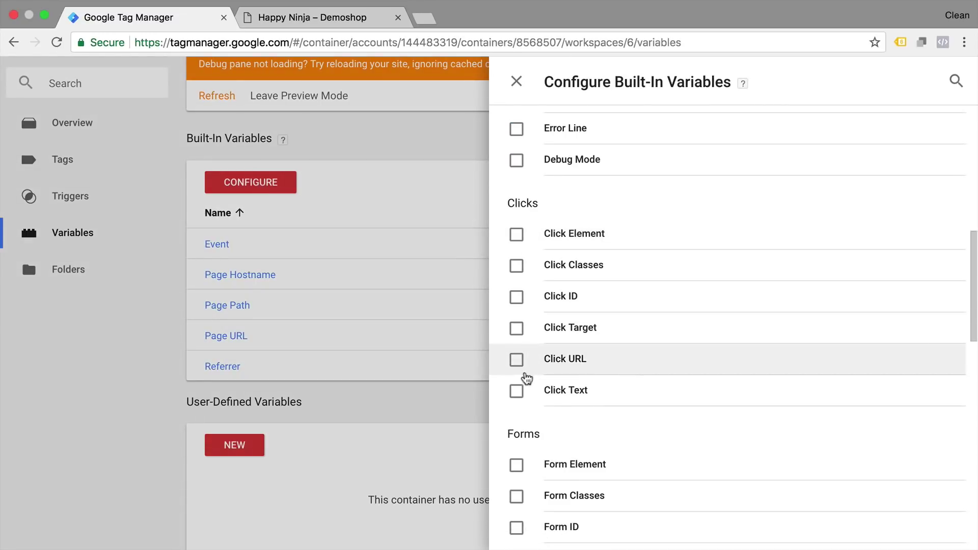
{"action": "left_click", "coordinate": [516, 235]}
{"action": "left_click", "coordinate": [516, 266]}
{"action": "left_click", "coordinate": [516, 297]}
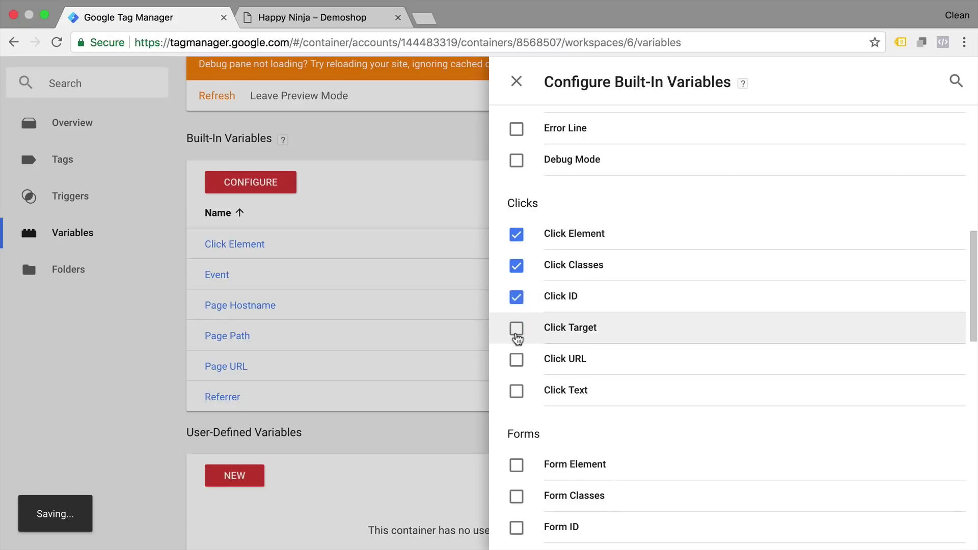
{"action": "left_click", "coordinate": [516, 329]}
{"action": "left_click", "coordinate": [516, 359]}
{"action": "left_click", "coordinate": [516, 390]}
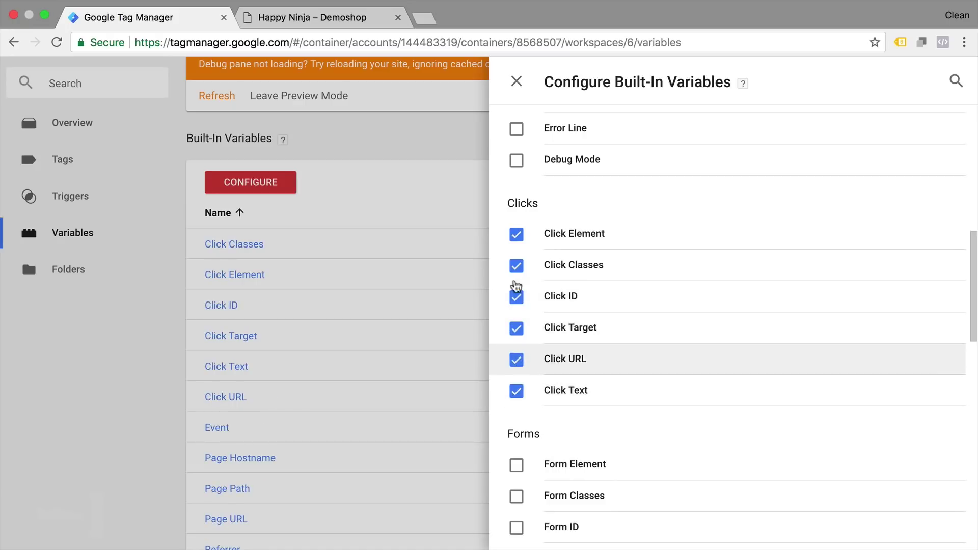
{"action": "left_click", "coordinate": [516, 83]}
Refresh the workspace preview and reload the Happy Ninja shop page with the updated container
{"action": "scroll", "coordinate": [347, 258], "scroll_direction": "up", "scroll_amount": 3}
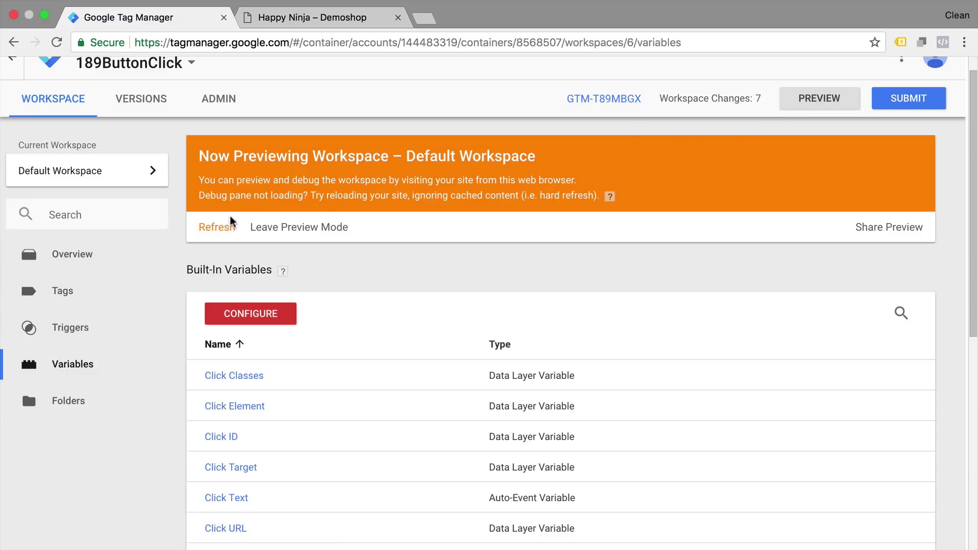
{"action": "left_click", "coordinate": [211, 232]}
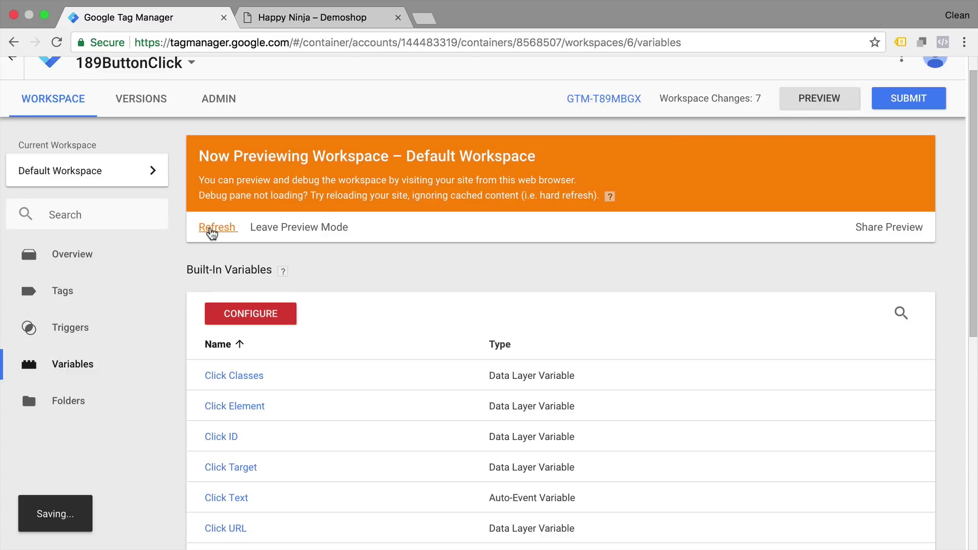
{"action": "left_click", "coordinate": [307, 20]}
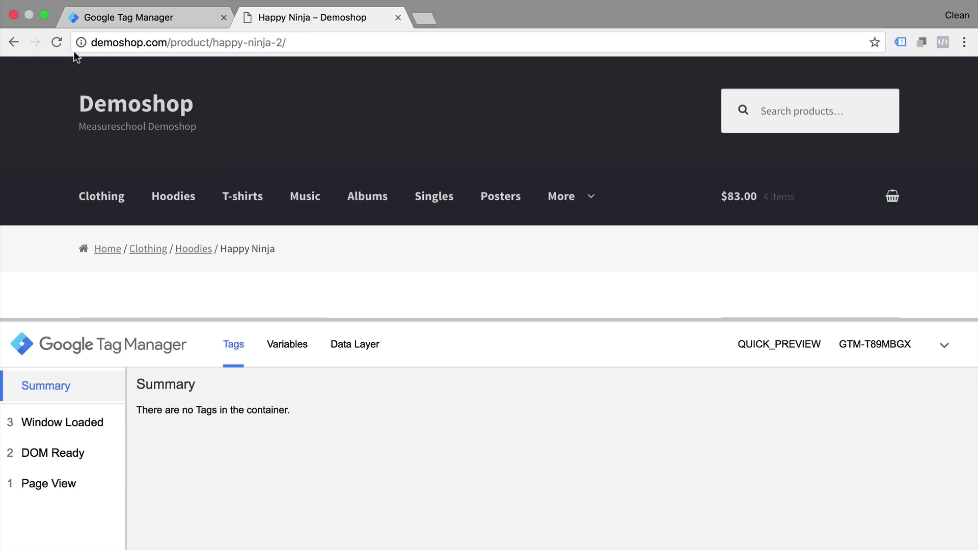
{"action": "left_click", "coordinate": [55, 43]}
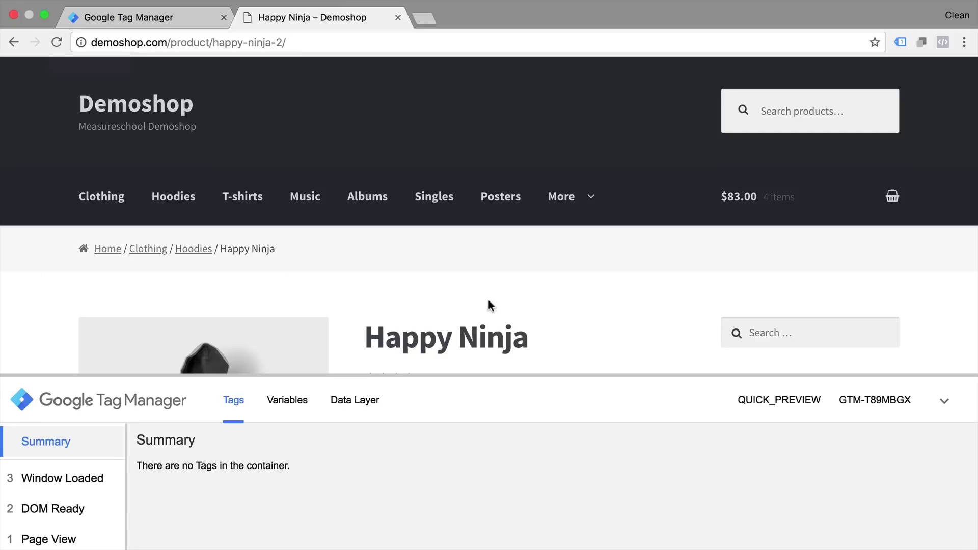
Generate test clicks on the product title, Singles link, Clothing breadcrumb and Add to cart, opening the destinations in new tabs while keeping the original page
{"action": "left_click", "coordinate": [411, 345]}
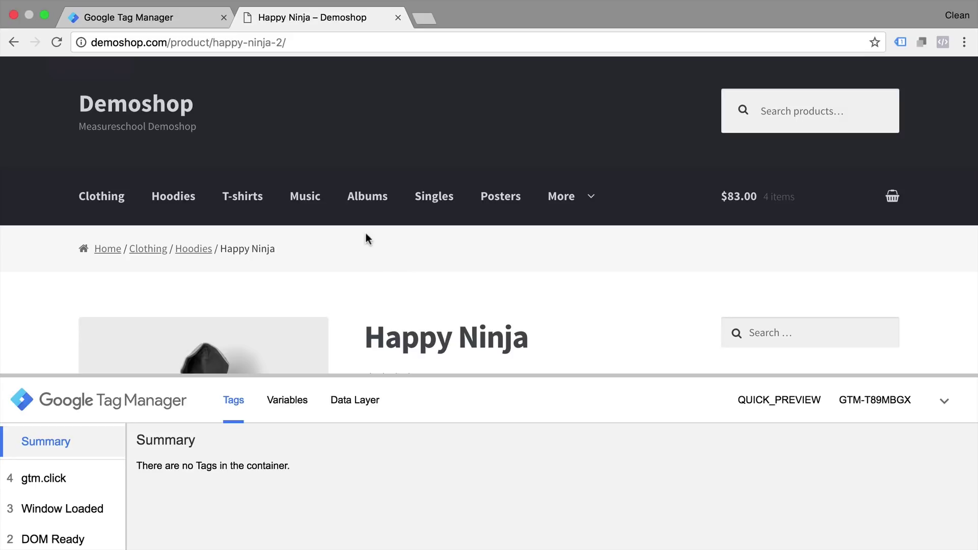
{"action": "left_click", "coordinate": [430, 200], "text": "super"}
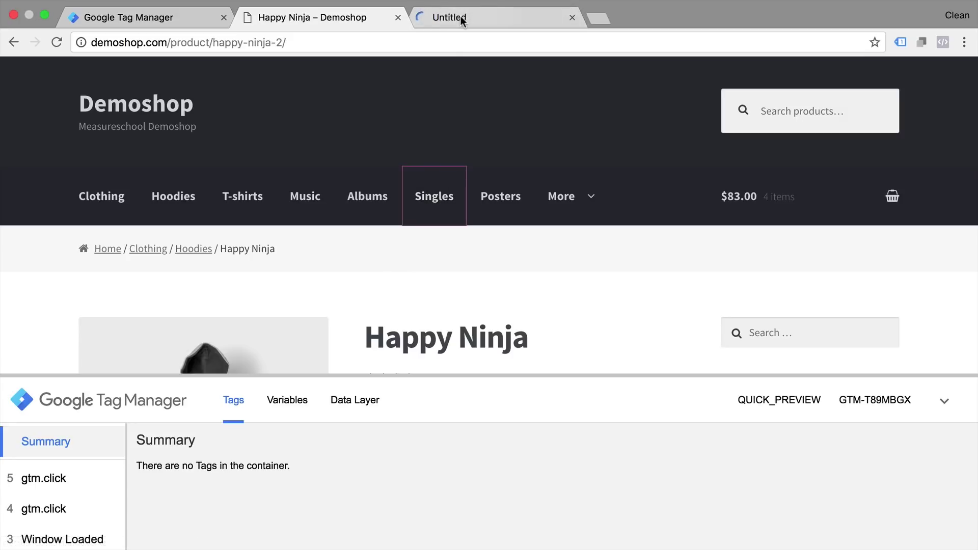
{"action": "left_click", "coordinate": [148, 250], "text": "super"}
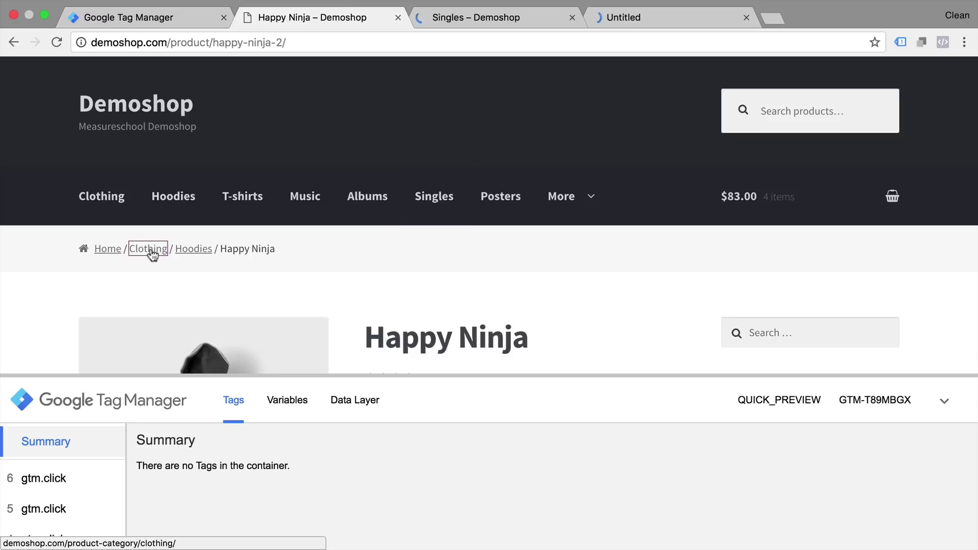
{"action": "scroll", "coordinate": [378, 264], "scroll_direction": "down", "scroll_amount": 3}
{"action": "scroll", "coordinate": [378, 264], "scroll_direction": "down", "scroll_amount": 3}
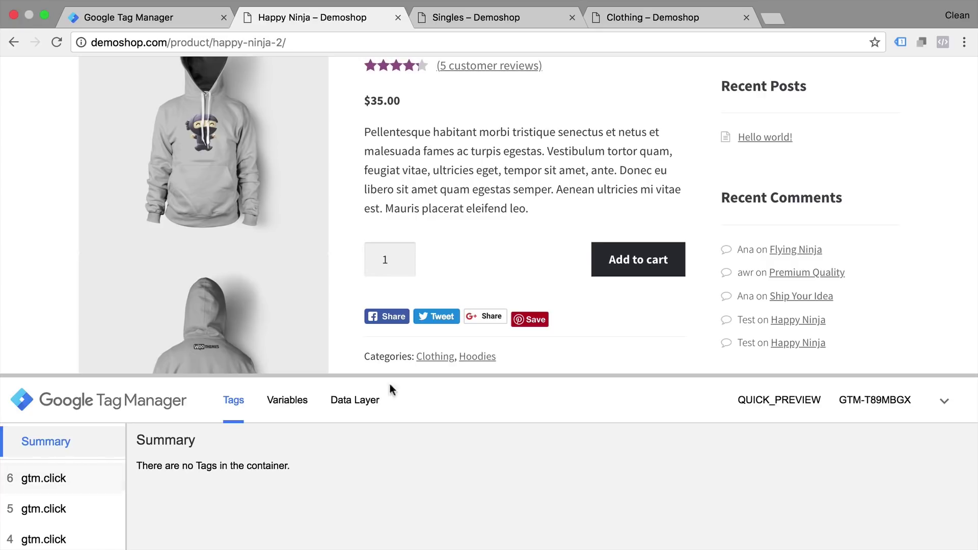
{"action": "left_click", "coordinate": [640, 269], "text": "shift+super"}
{"action": "left_click", "coordinate": [344, 16]}
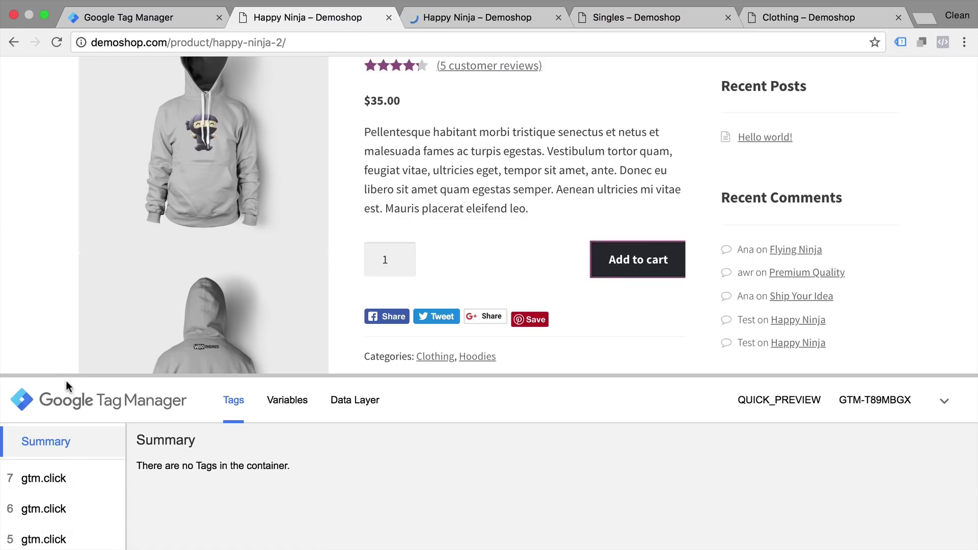
Enlarge the debug pane and compare the variable values of gtm.click events 4, 5 and 6
{"action": "left_click_drag", "start_coordinate": [61, 376], "coordinate": [80, 107]}
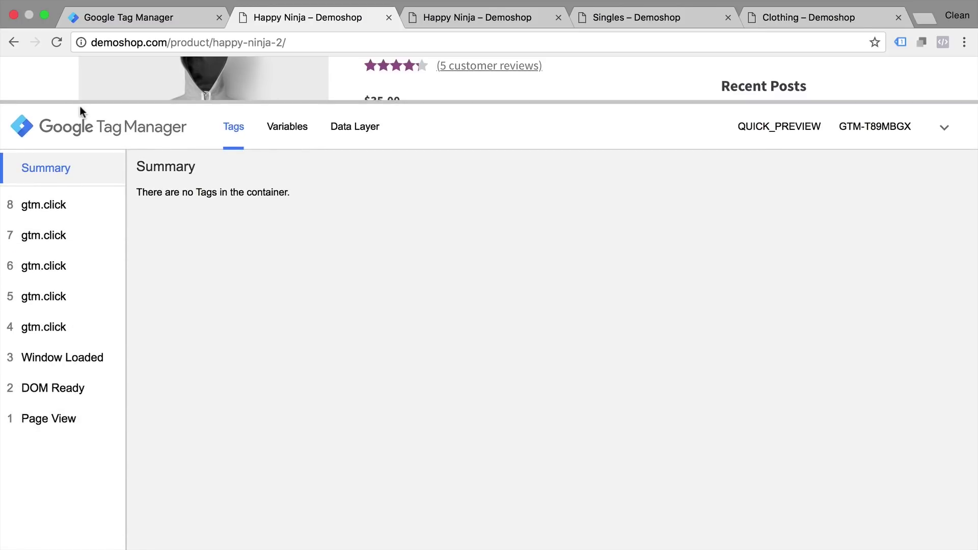
{"action": "left_click", "coordinate": [304, 139]}
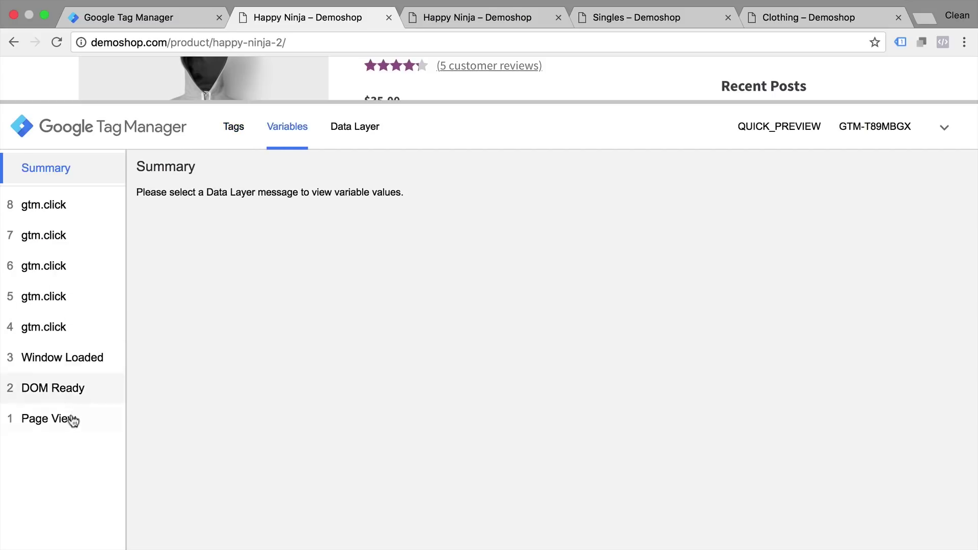
{"action": "left_click", "coordinate": [54, 337]}
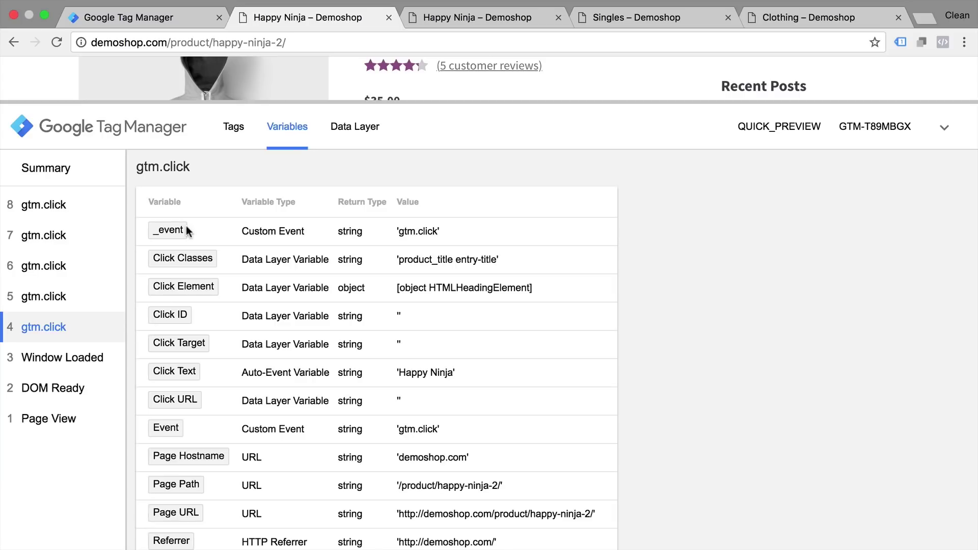
{"action": "left_click", "coordinate": [56, 300]}
{"action": "left_click", "coordinate": [55, 272]}
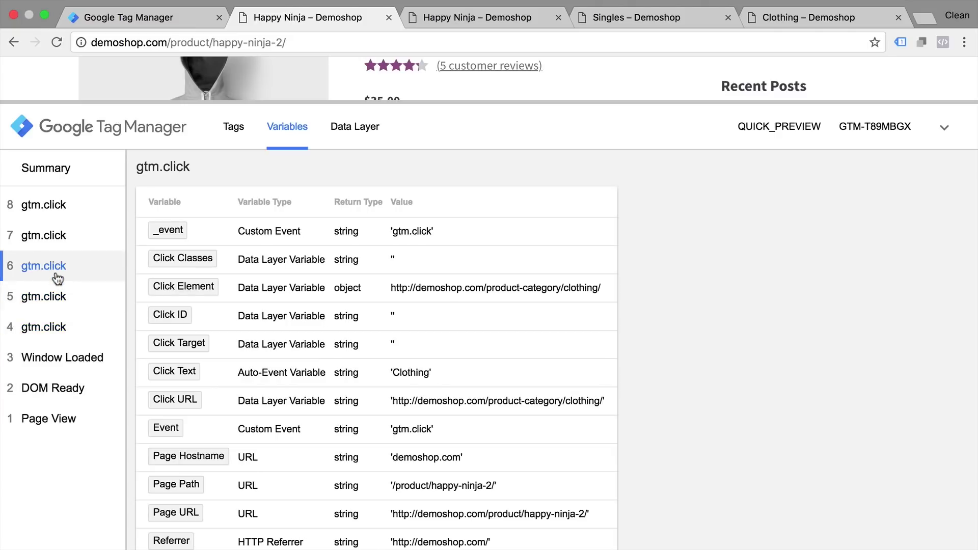
{"action": "left_click", "coordinate": [44, 302]}
{"action": "left_click", "coordinate": [45, 325]}
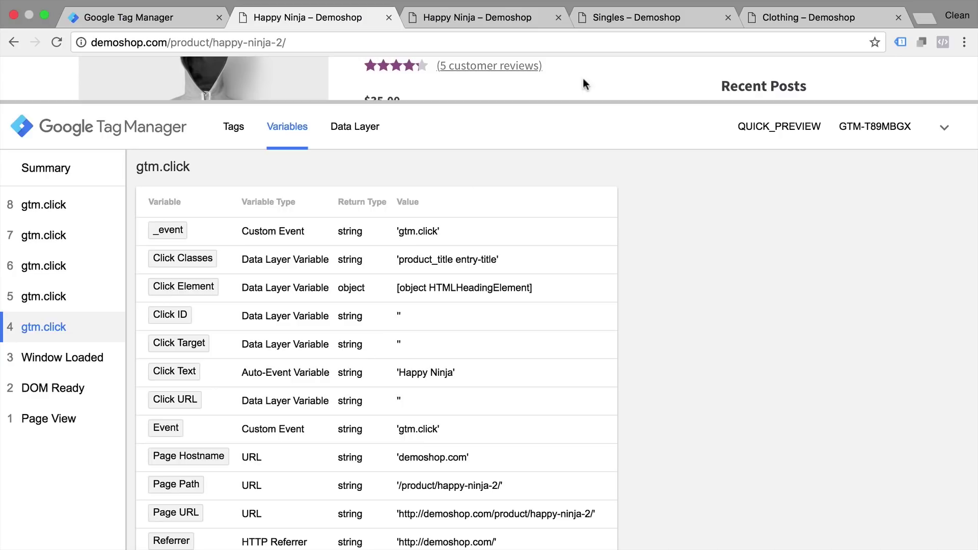
Match gtm.click events 4 and 5 in the debug pane with the Happy Ninja title and Singles link on the page
{"action": "scroll", "coordinate": [616, 74], "scroll_direction": "up", "scroll_amount": 2}
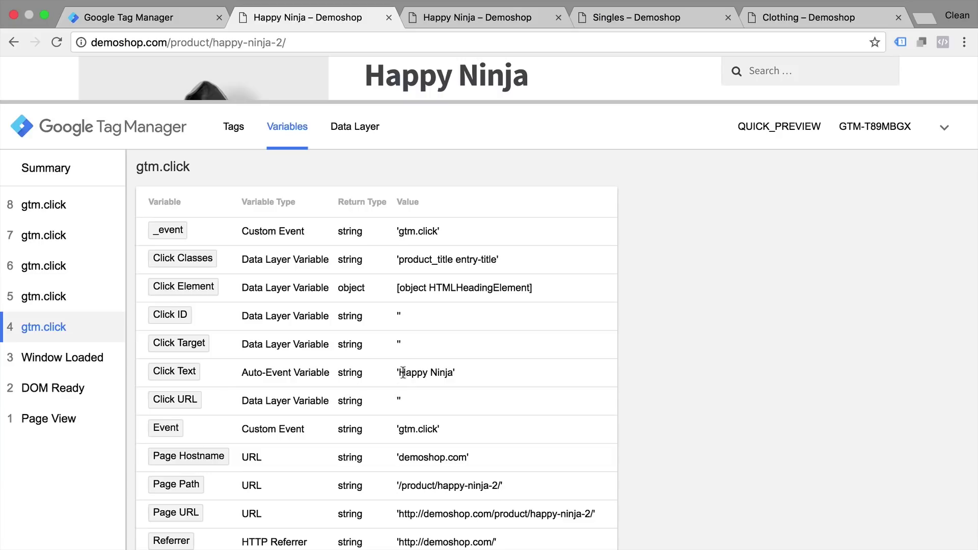
{"action": "left_click", "coordinate": [49, 300]}
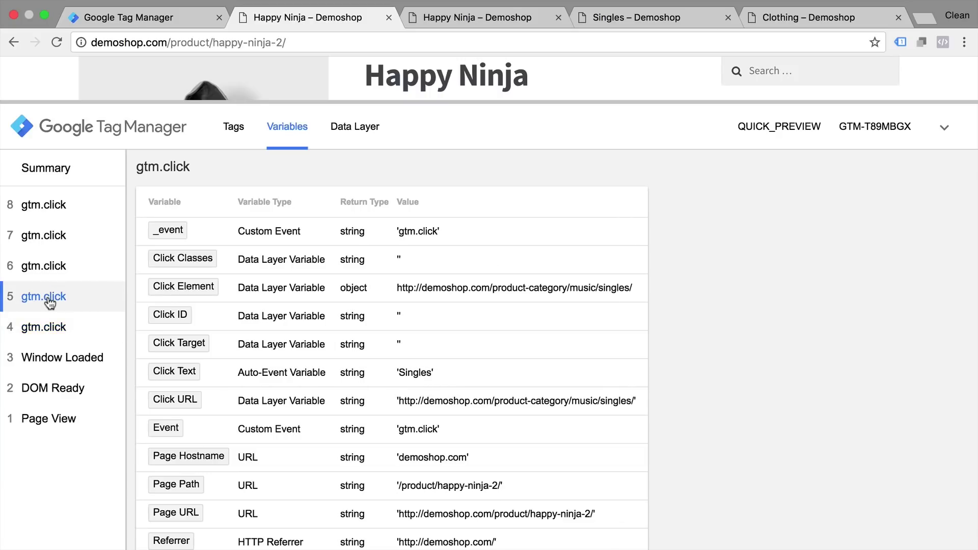
{"action": "left_click_drag", "start_coordinate": [411, 102], "coordinate": [389, 257]}
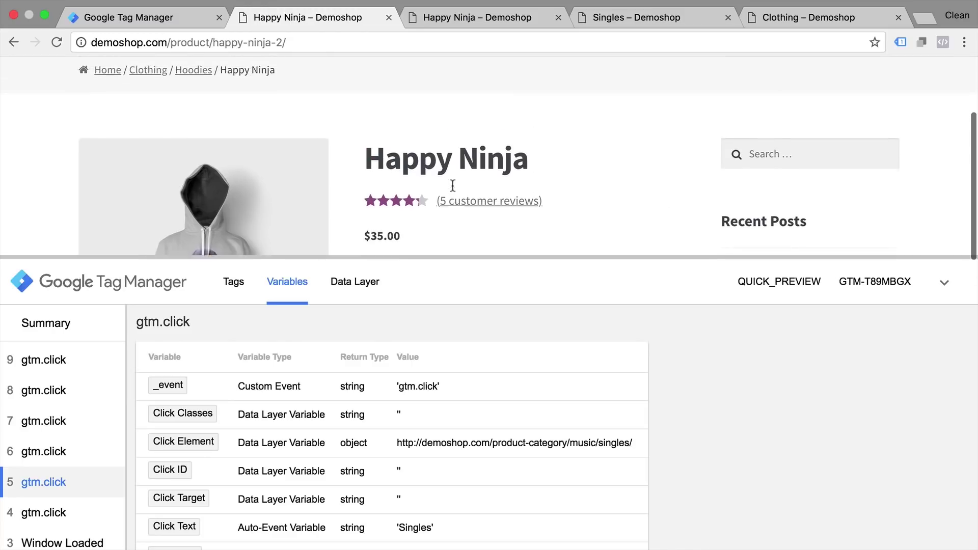
{"action": "scroll", "coordinate": [452, 185], "scroll_direction": "up", "scroll_amount": 5}
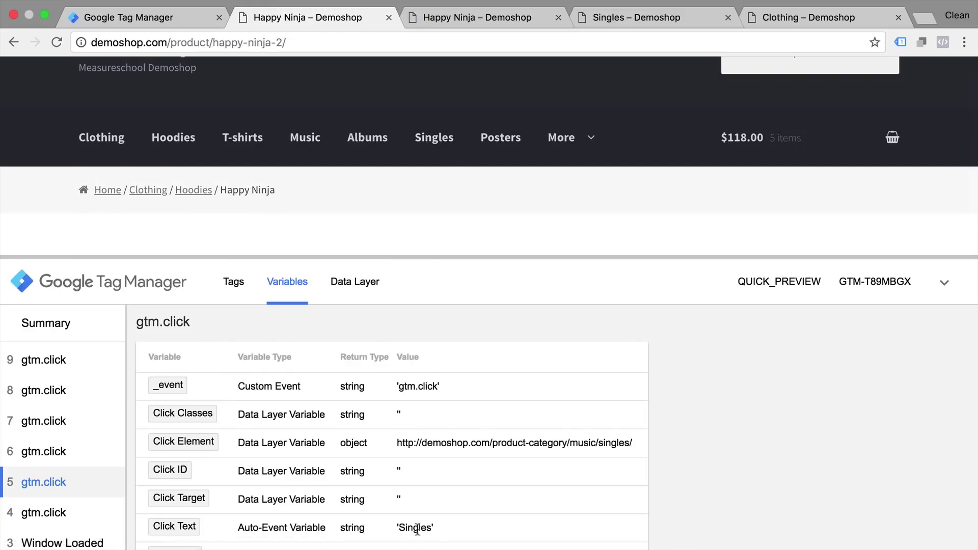
{"action": "left_click_drag", "start_coordinate": [410, 256], "coordinate": [410, 116]}
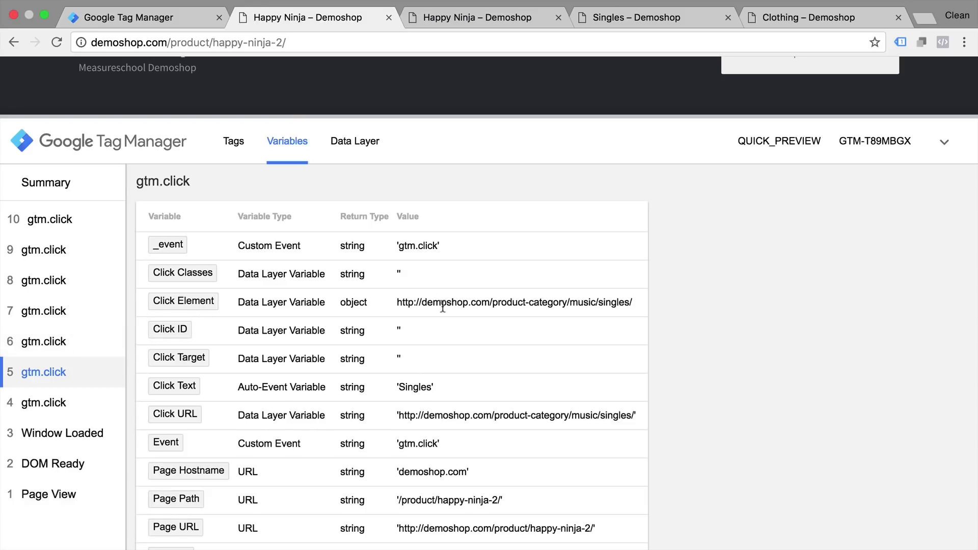
Examine the variable values of gtm.click events 6 and 7 and locate the Add to cart button on the product page
{"action": "left_click", "coordinate": [48, 345]}
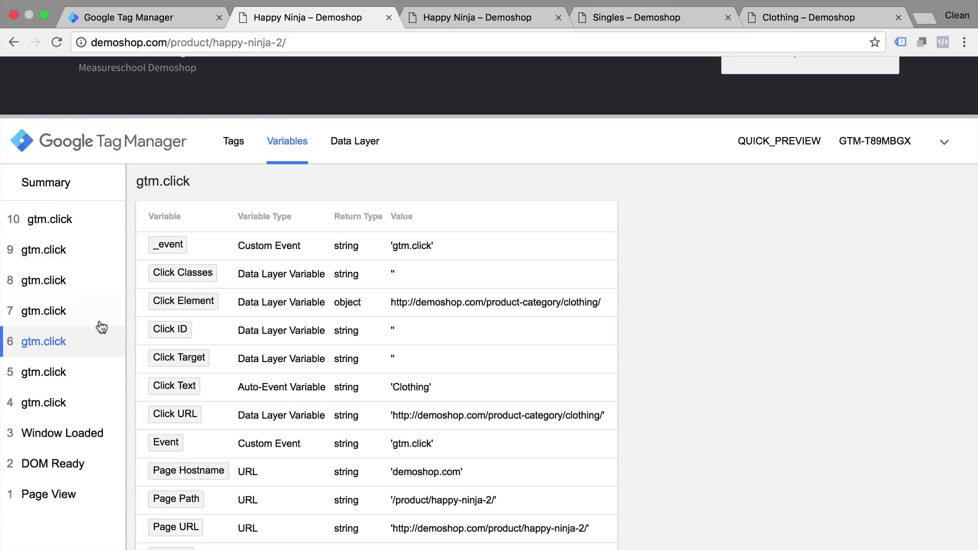
{"action": "left_click", "coordinate": [77, 312]}
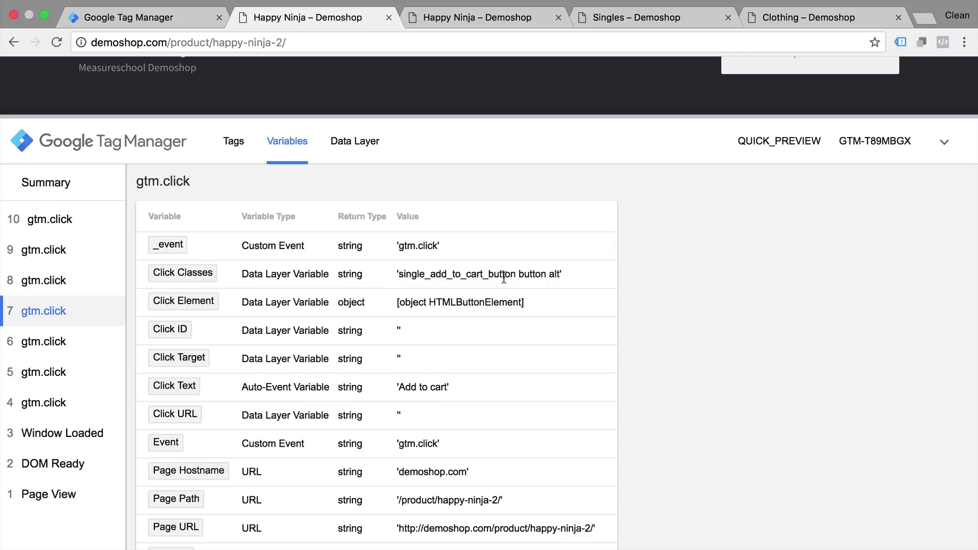
{"action": "left_click_drag", "start_coordinate": [461, 117], "coordinate": [428, 396]}
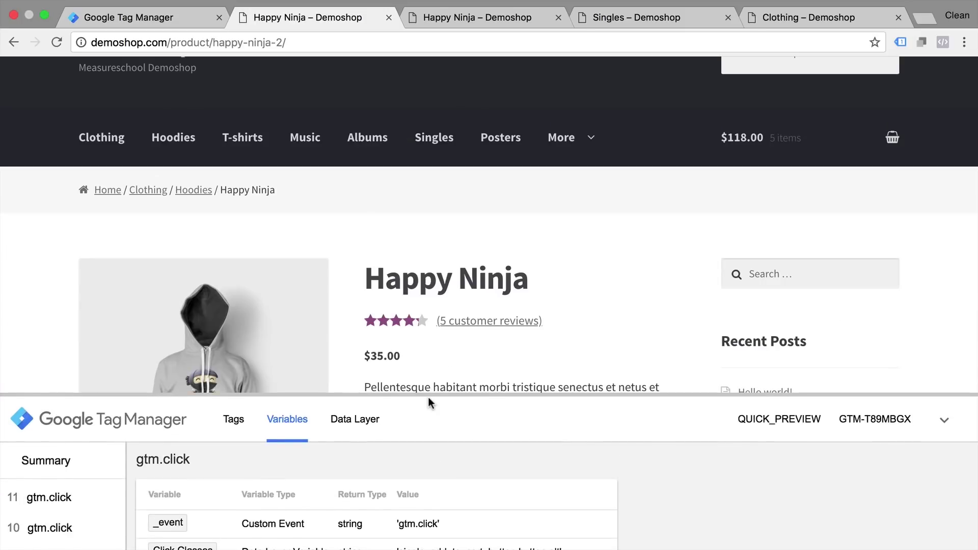
{"action": "scroll", "coordinate": [536, 264], "scroll_direction": "down", "scroll_amount": 5}
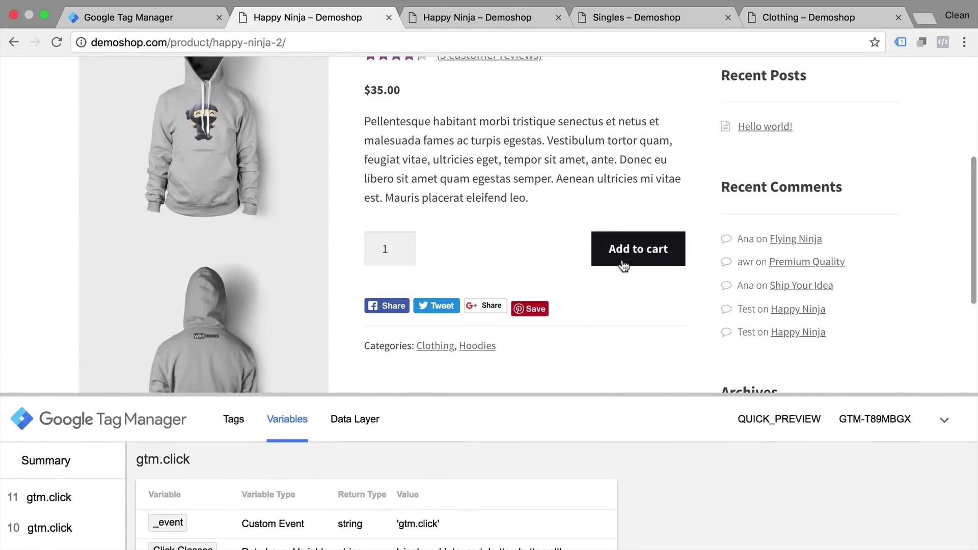
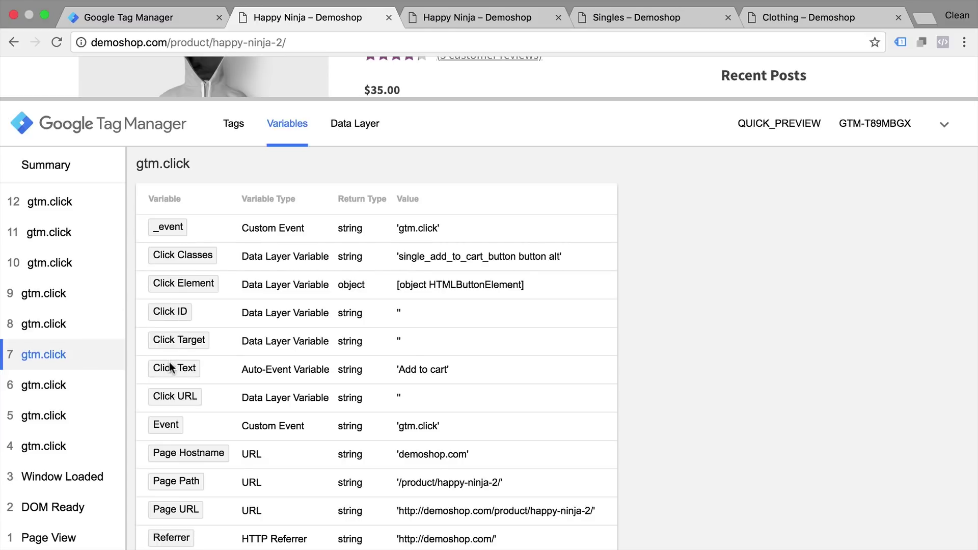
Compare the click variables of gtm.click events 4 to 7 for a value that singles out the Add to cart click
{"action": "left_click", "coordinate": [46, 386]}
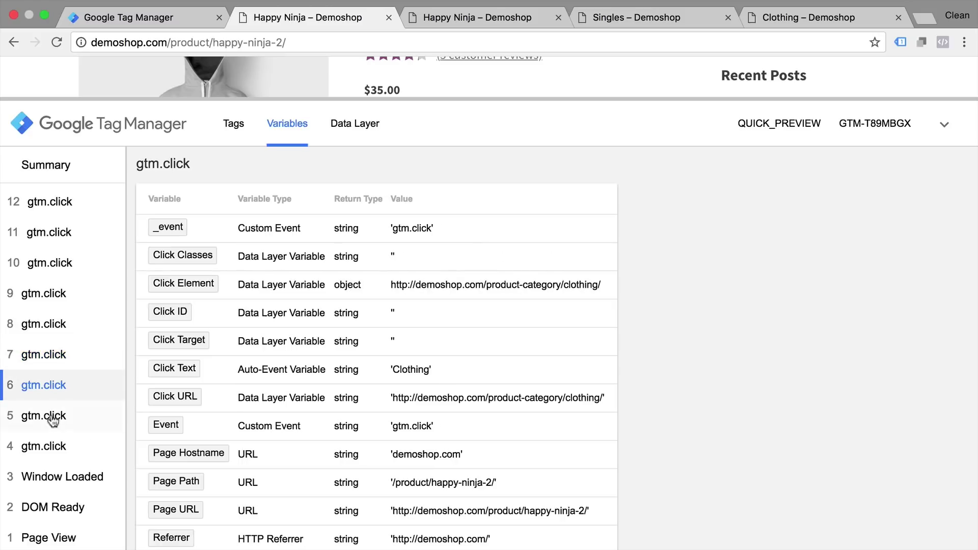
{"action": "left_click", "coordinate": [52, 422]}
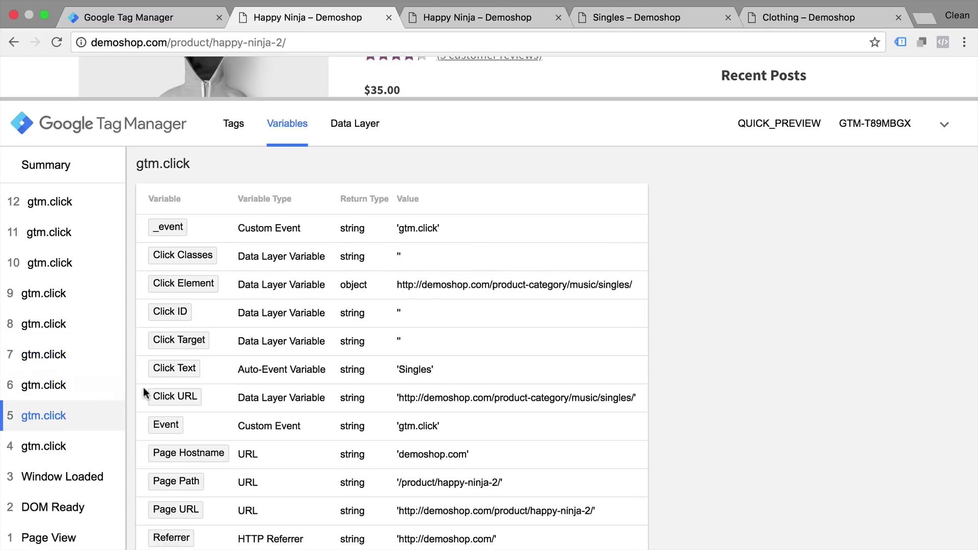
{"action": "left_click", "coordinate": [101, 442]}
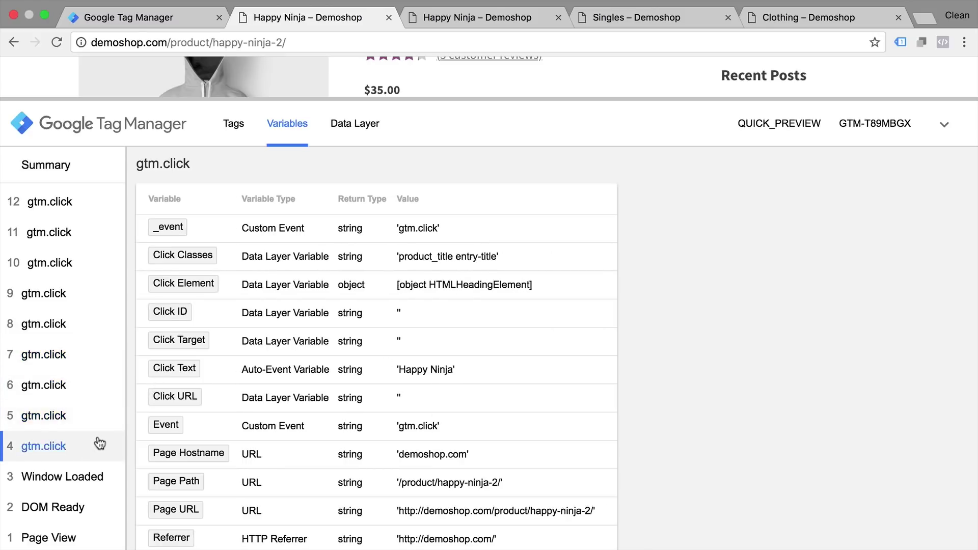
{"action": "left_click", "coordinate": [97, 417]}
{"action": "left_click", "coordinate": [96, 388]}
{"action": "left_click", "coordinate": [96, 366]}
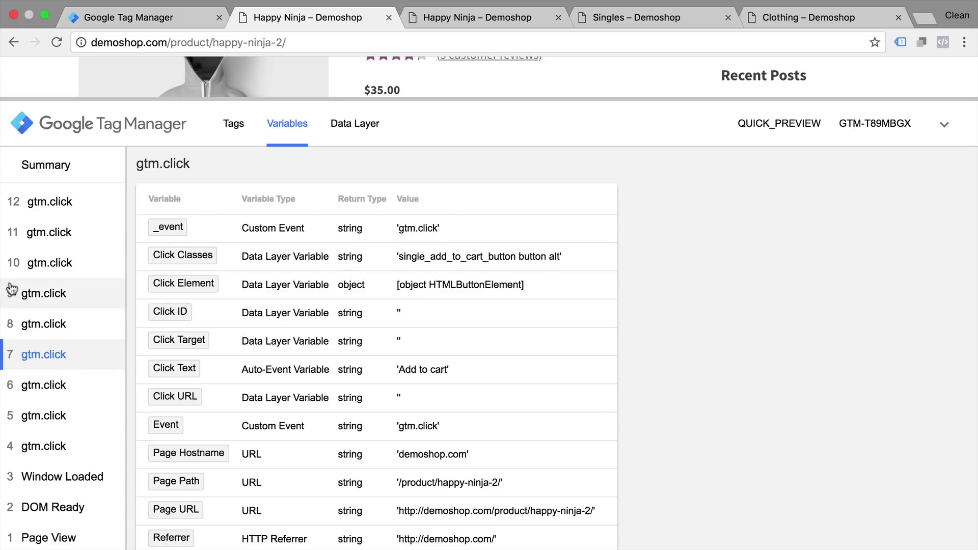
{"action": "left_click", "coordinate": [28, 386]}
{"action": "left_click", "coordinate": [38, 415]}
{"action": "left_click", "coordinate": [34, 439]}
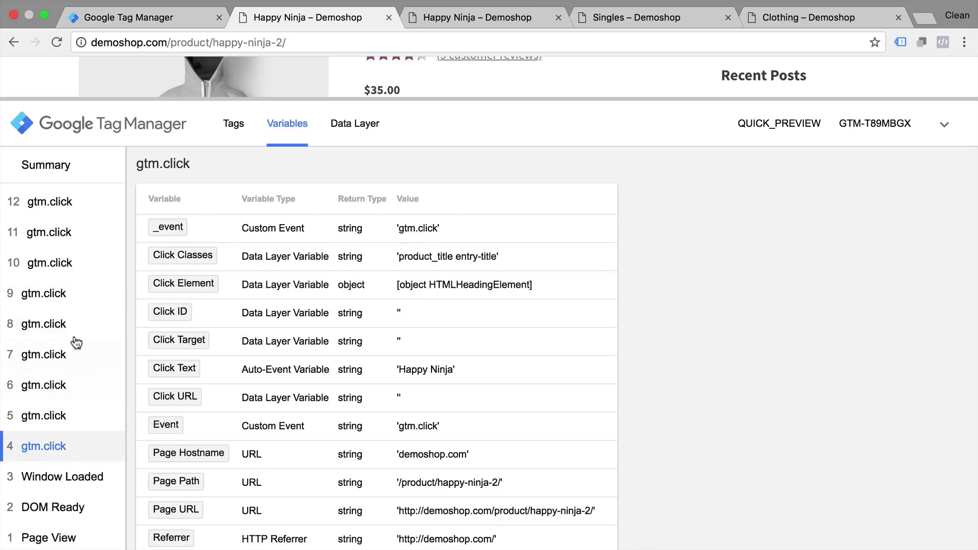
{"action": "left_click", "coordinate": [65, 354]}
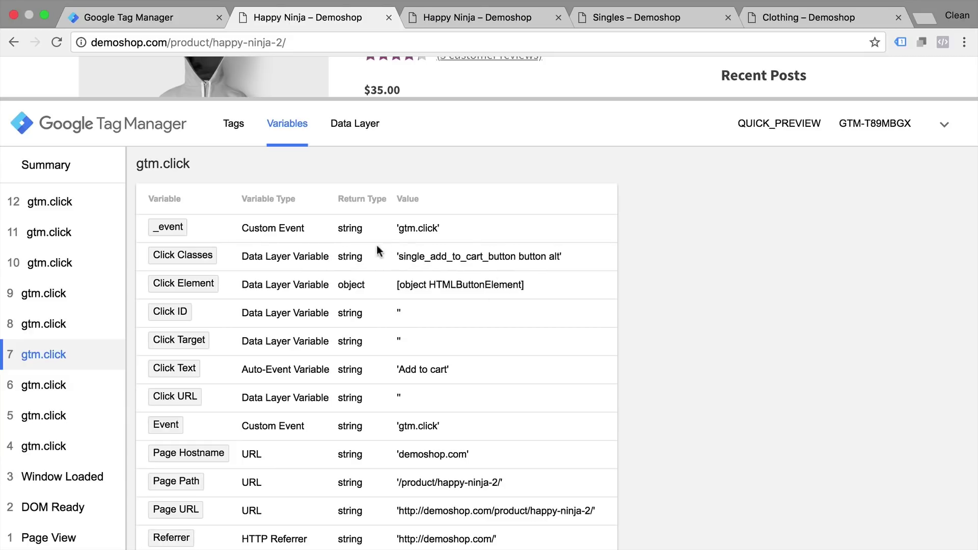
Open the click - generic trigger in the Tag Manager workspace and rename it click - Button Click
{"action": "left_click", "coordinate": [103, 17]}
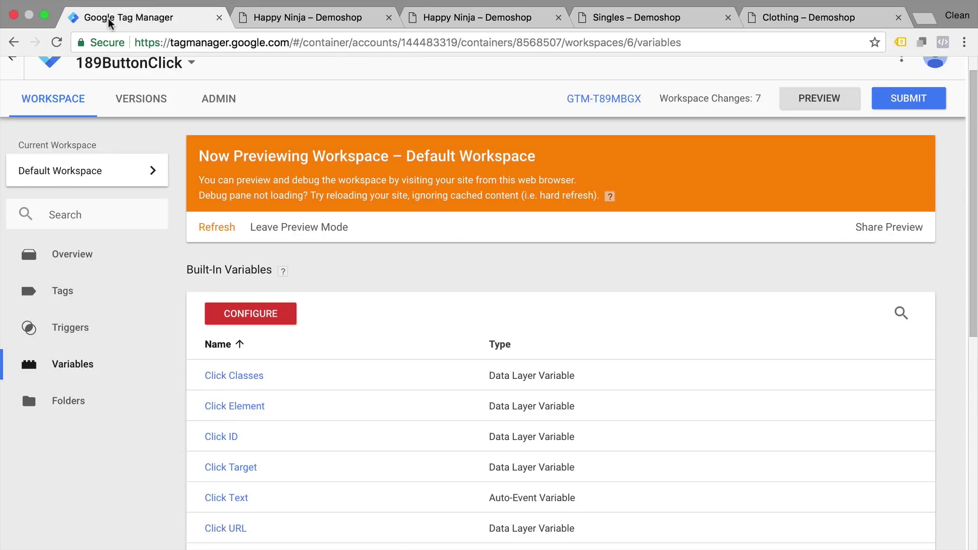
{"action": "left_click", "coordinate": [49, 328]}
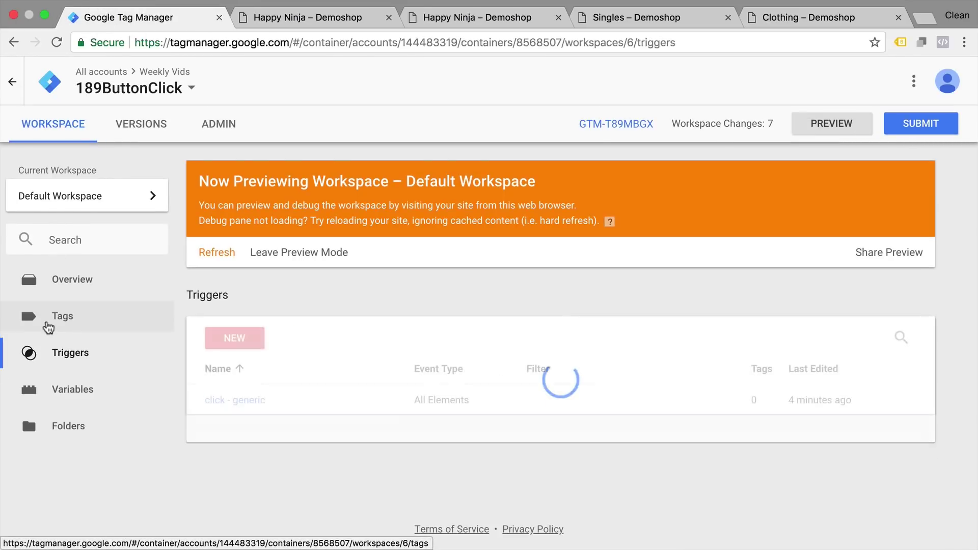
{"action": "left_click", "coordinate": [225, 401]}
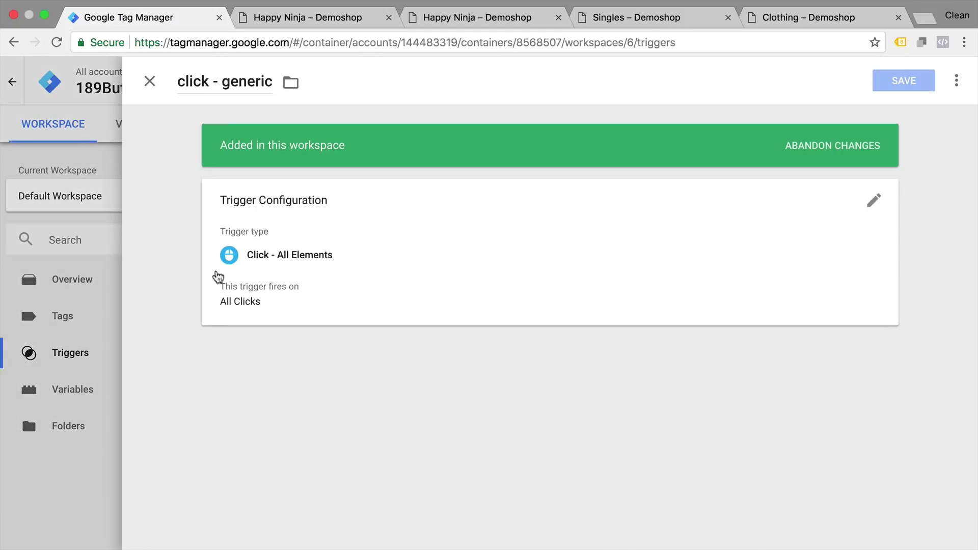
{"action": "double_click", "coordinate": [248, 81]}
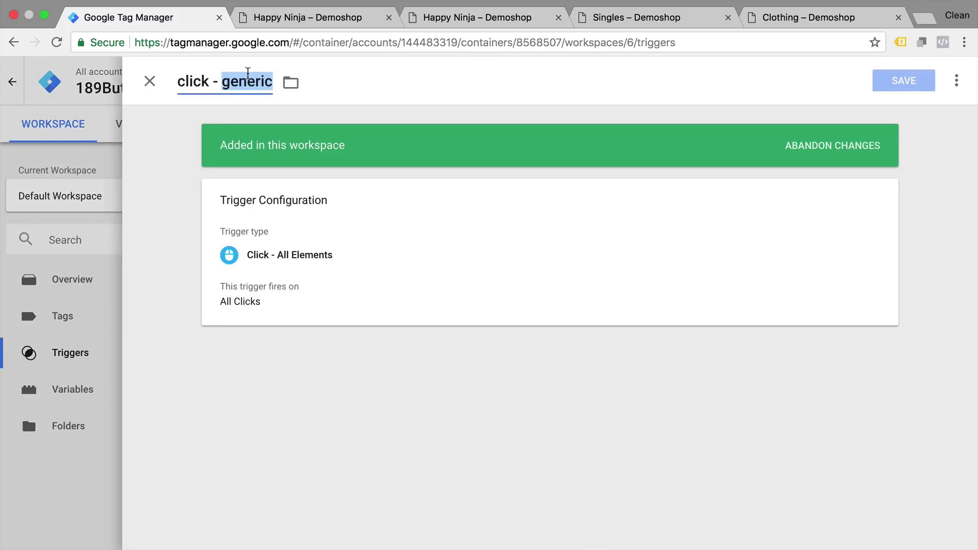
{"action": "type", "text": "Button Click"}
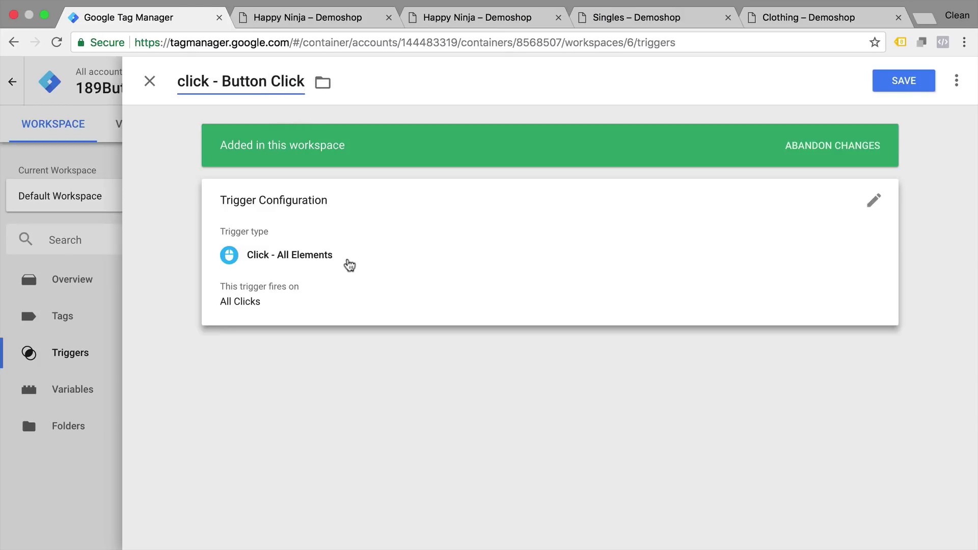
Restrict the trigger to Some Clicks and set its condition to Click Element with the contains operator
{"action": "left_click", "coordinate": [350, 265]}
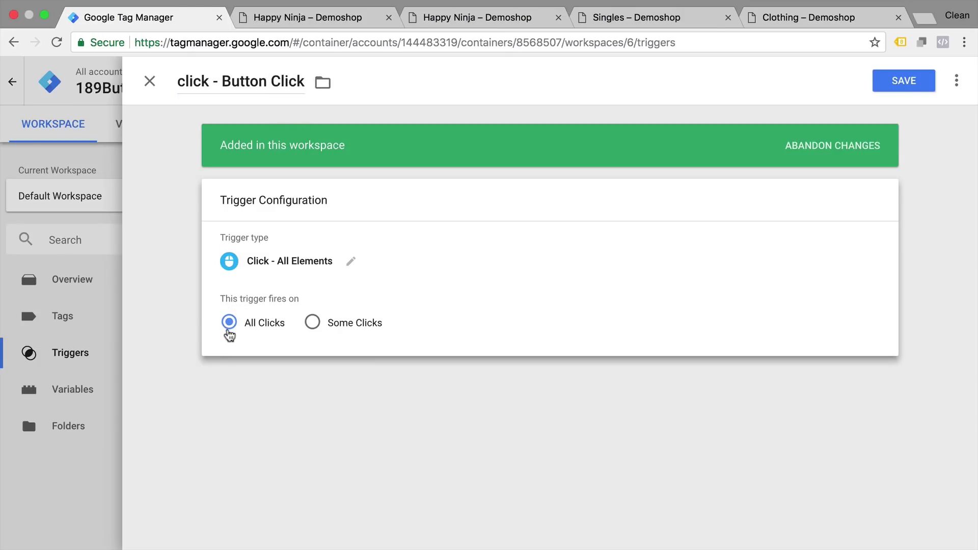
{"action": "left_click", "coordinate": [313, 324]}
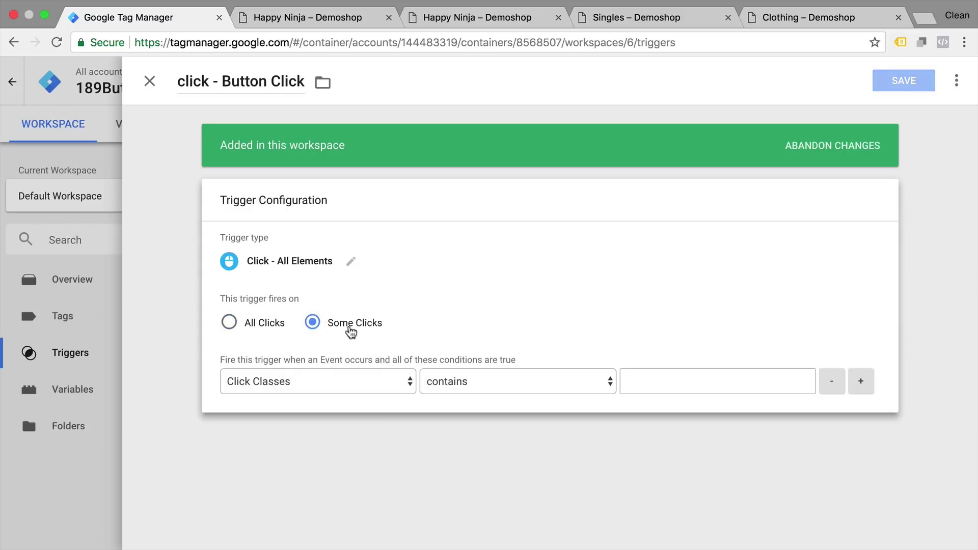
{"action": "left_click", "coordinate": [321, 387]}
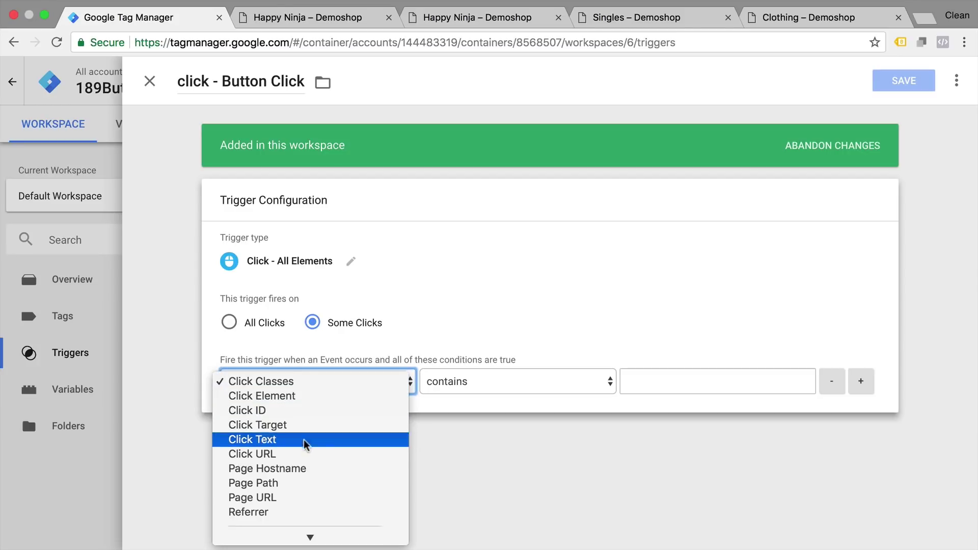
{"action": "scroll", "coordinate": [298, 469], "scroll_direction": "down", "scroll_amount": 1}
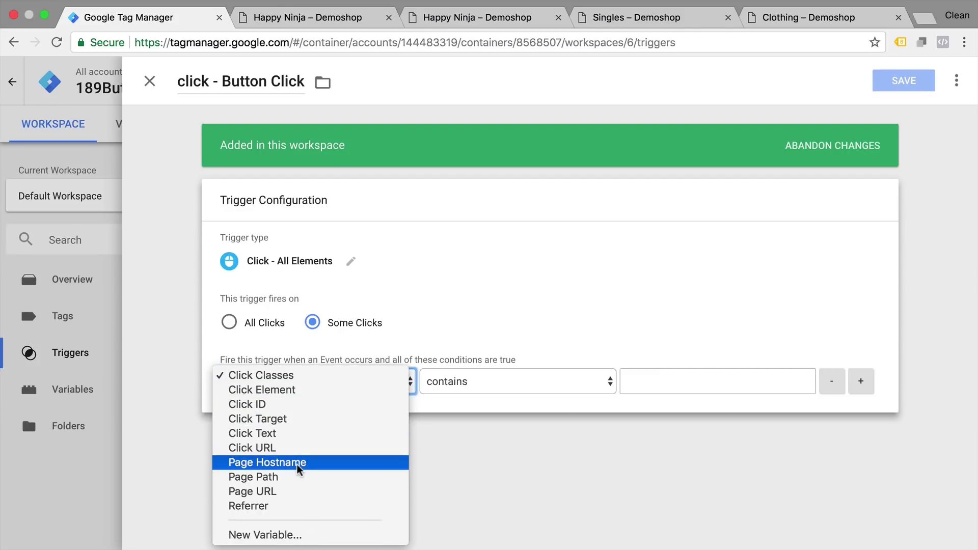
{"action": "left_click", "coordinate": [316, 390]}
{"action": "left_click", "coordinate": [517, 383]}
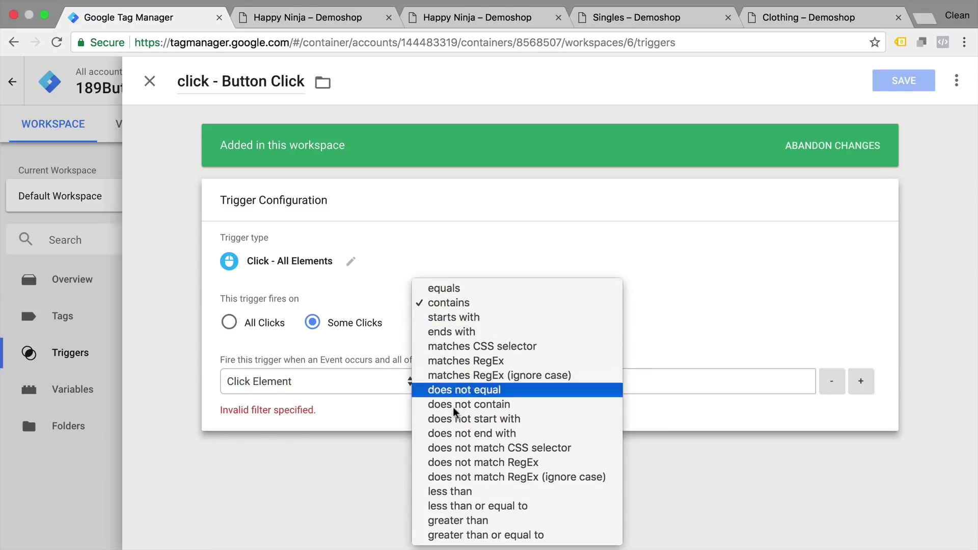
{"action": "left_click", "coordinate": [493, 304]}
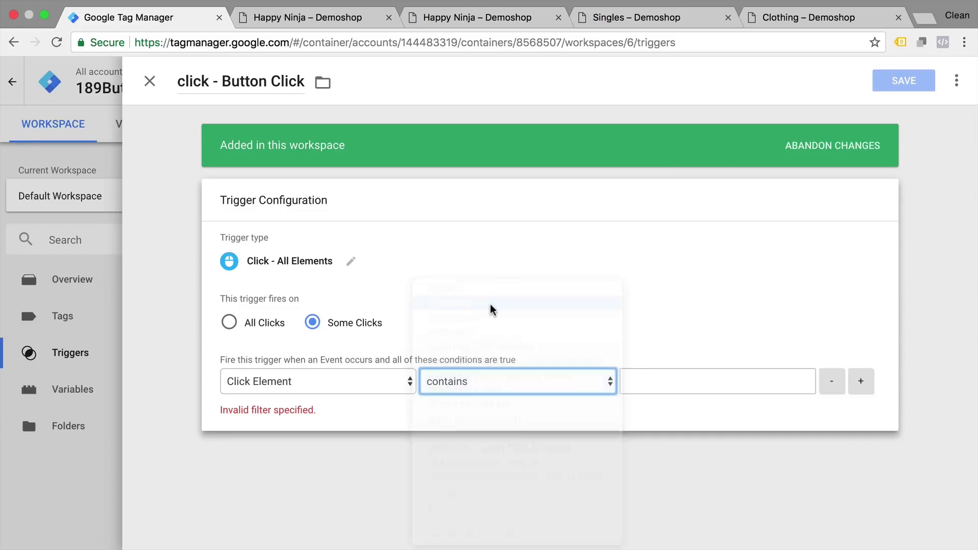
{"action": "left_click", "coordinate": [652, 379]}
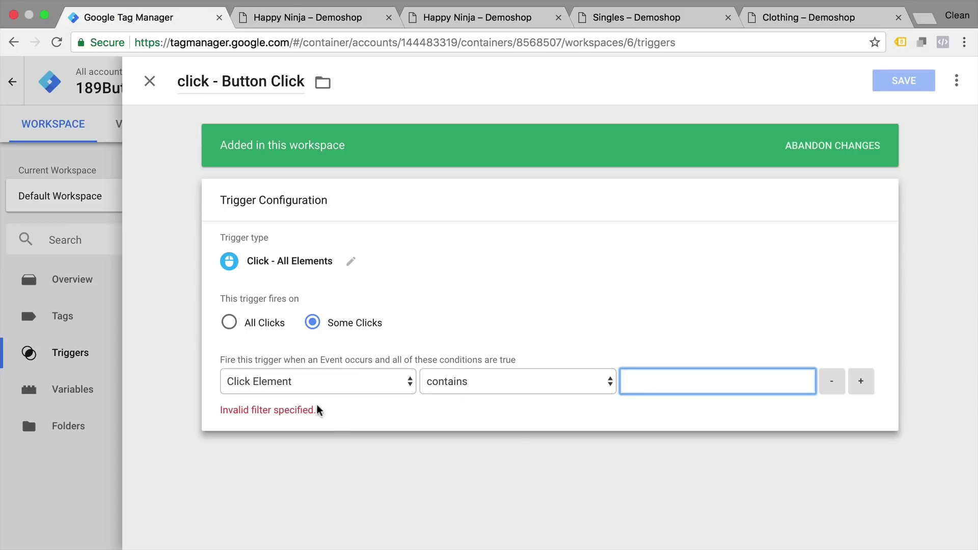
Copy single_add_to_cart_button from the Click Classes value of event 7, enter it as the trigger condition's value, and save the trigger
{"action": "left_click", "coordinate": [287, 18]}
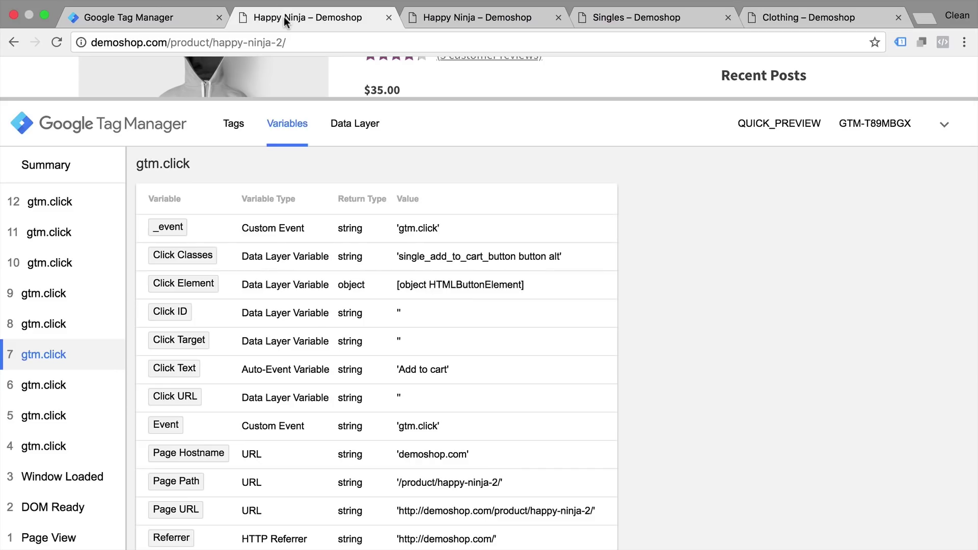
{"action": "left_click_drag", "start_coordinate": [416, 257], "coordinate": [513, 254]}
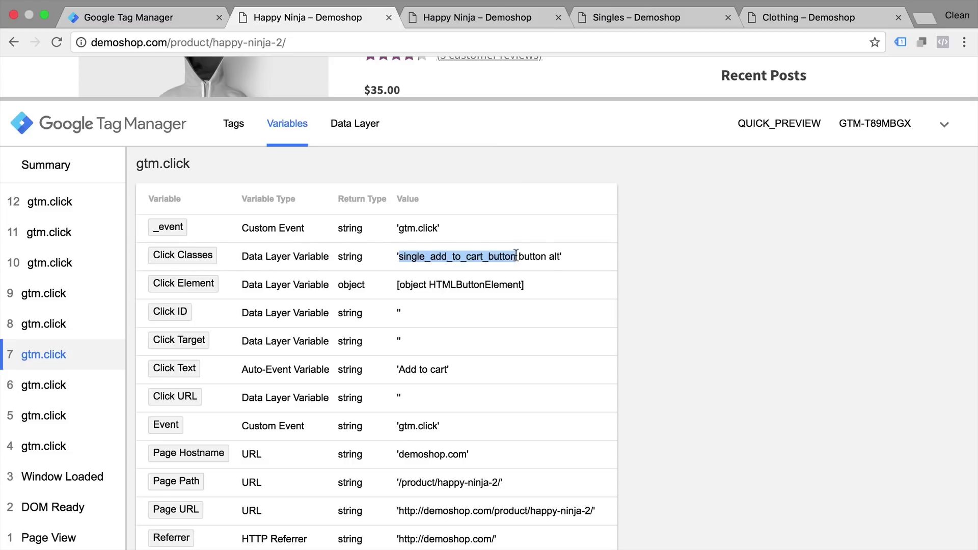
{"action": "key", "text": "super+c"}
{"action": "left_click", "coordinate": [141, 18]}
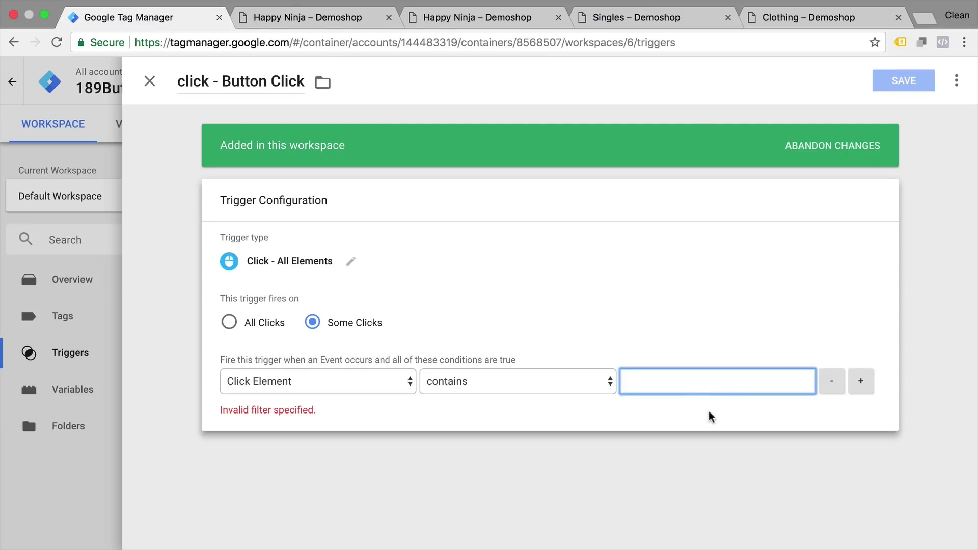
{"action": "key", "text": "super+v"}
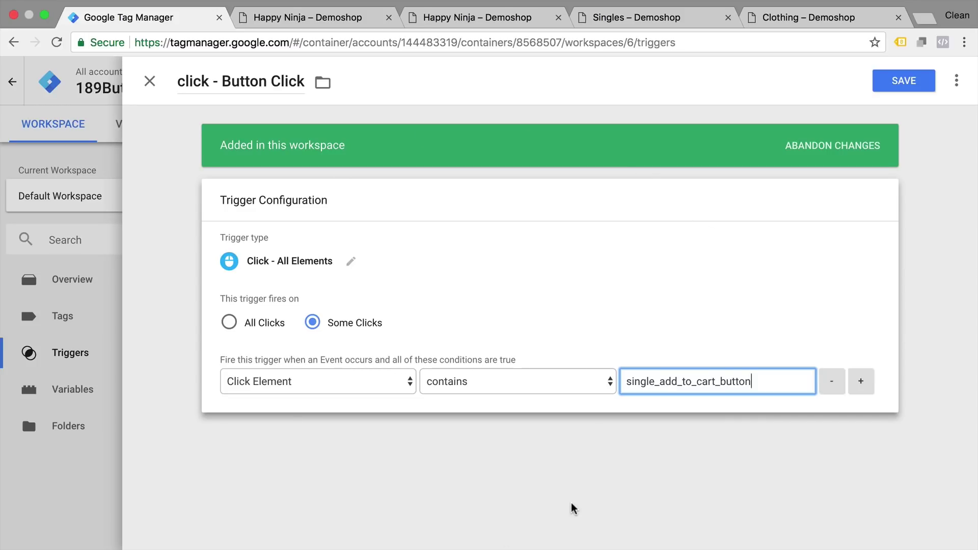
{"action": "left_click", "coordinate": [892, 85]}
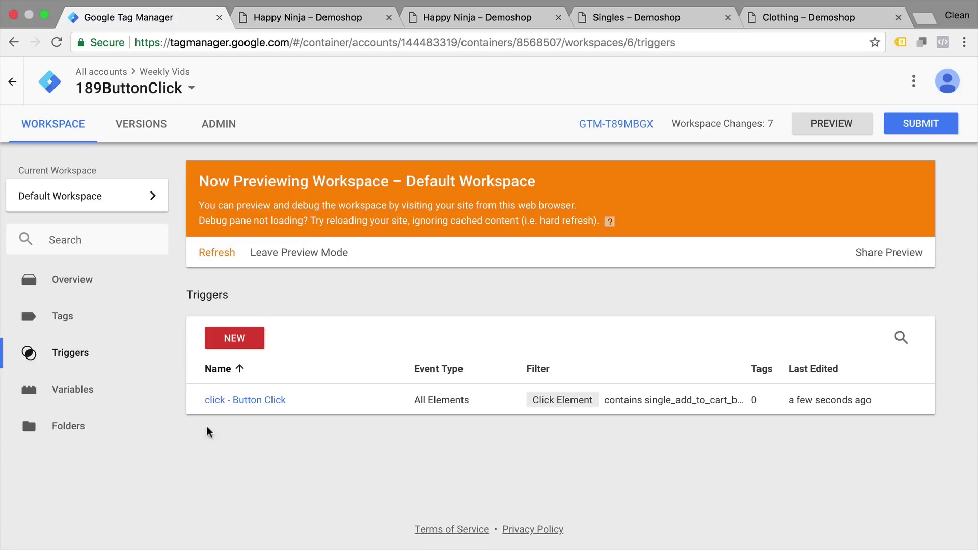
Create a new tag named GA - Event - Add to Cart with the Universal Analytics tag type
{"action": "left_click", "coordinate": [77, 326]}
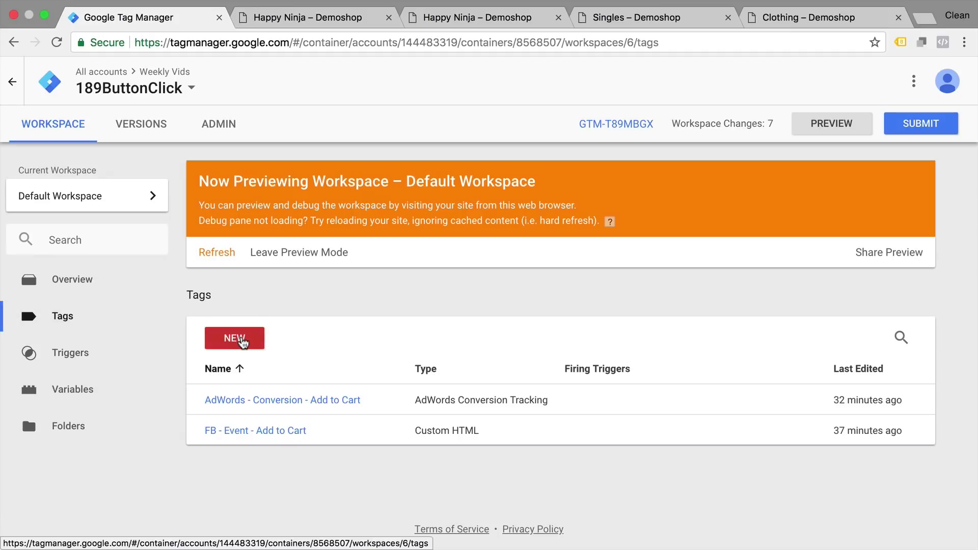
{"action": "left_click", "coordinate": [235, 338]}
{"action": "left_click", "coordinate": [217, 77]}
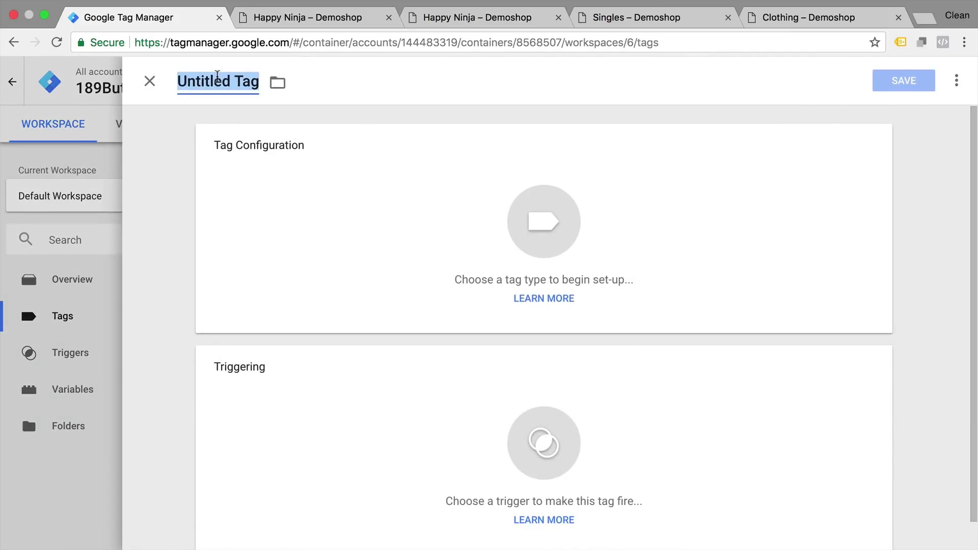
{"action": "type", "text": "GA - Event - Add to Cart"}
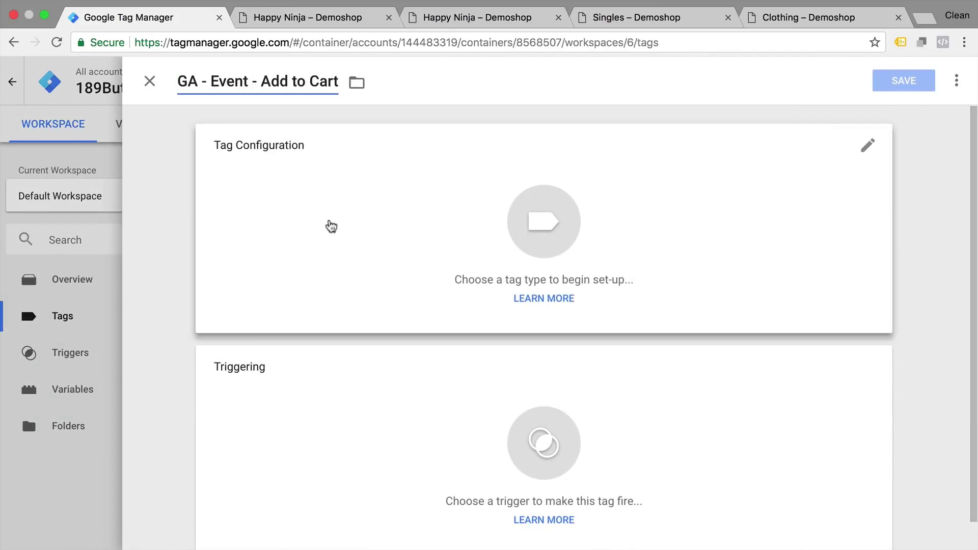
{"action": "left_click", "coordinate": [331, 225]}
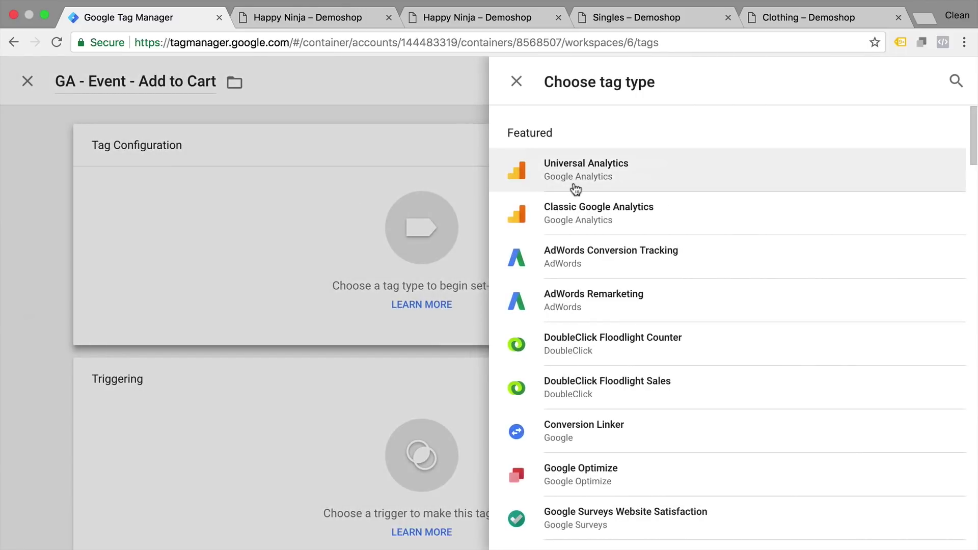
{"action": "left_click", "coordinate": [574, 190]}
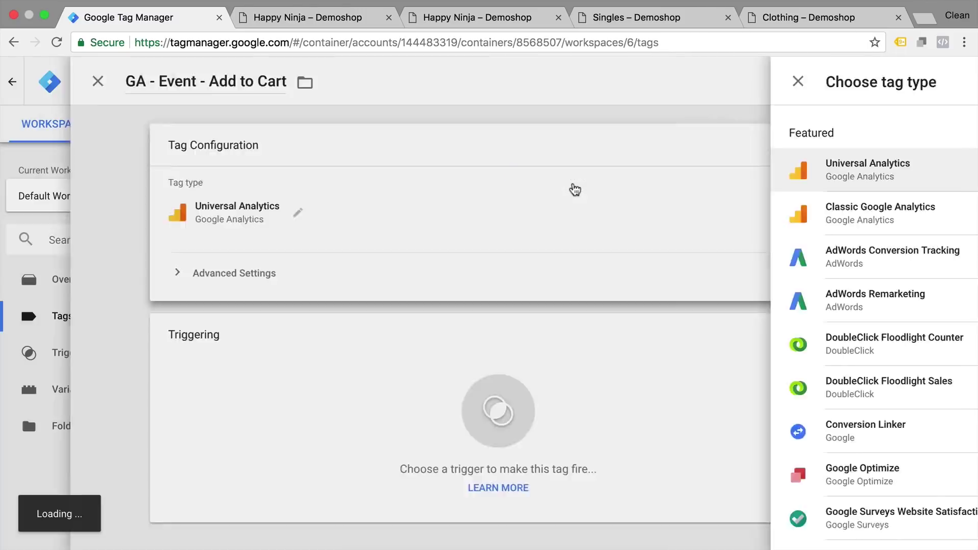
Set the tag's track type to Event, with Click as the category and Add to Cart as the action
{"action": "left_click", "coordinate": [414, 283]}
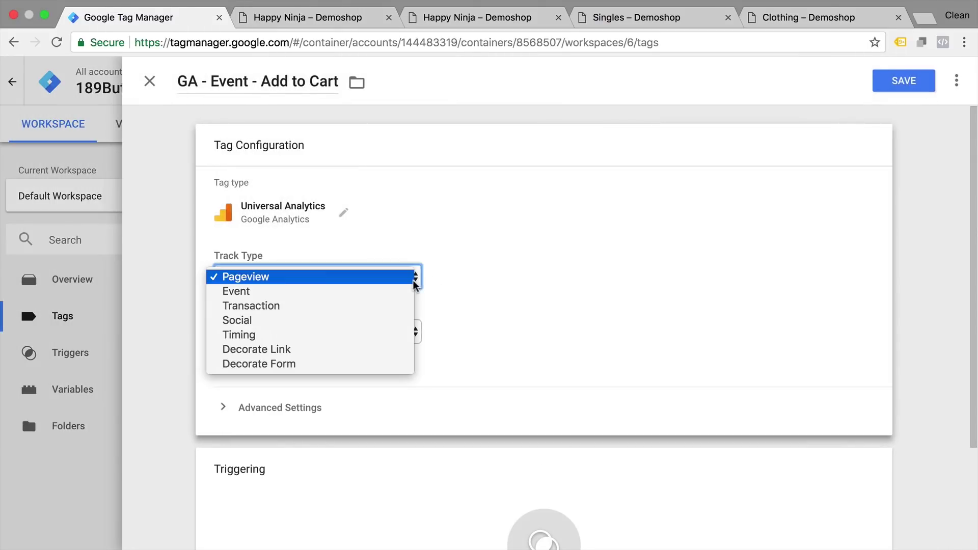
{"action": "left_click", "coordinate": [399, 297]}
{"action": "scroll", "coordinate": [461, 278], "scroll_direction": "down", "scroll_amount": 3}
{"action": "left_click", "coordinate": [338, 231]}
{"action": "type", "text": "Click"}
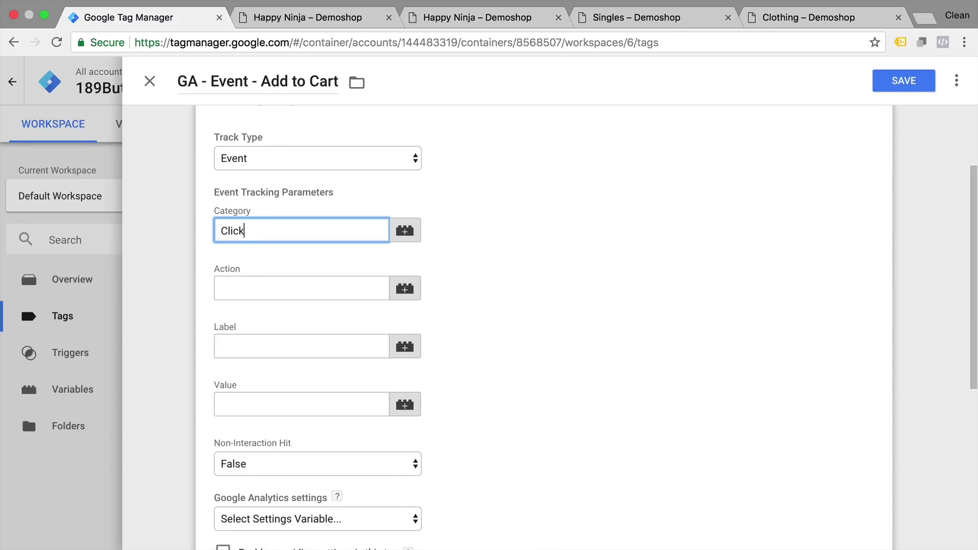
{"action": "left_click", "coordinate": [309, 282]}
{"action": "type", "text": "B"}
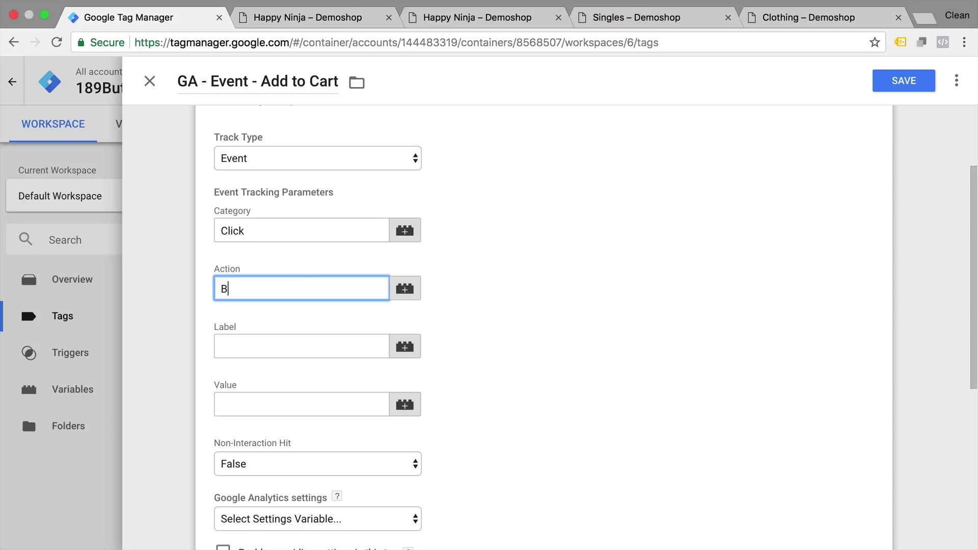
{"action": "type", "text": "dd"}
Enable overriding settings in the tag without selecting a Google Analytics settings variable
{"action": "scroll", "coordinate": [523, 245], "scroll_direction": "down", "scroll_amount": 4}
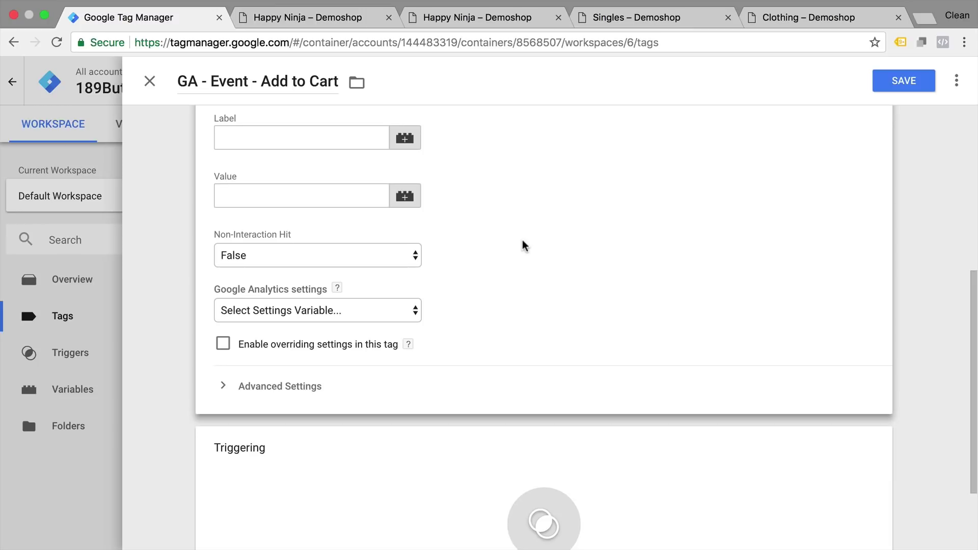
{"action": "left_click", "coordinate": [268, 312]}
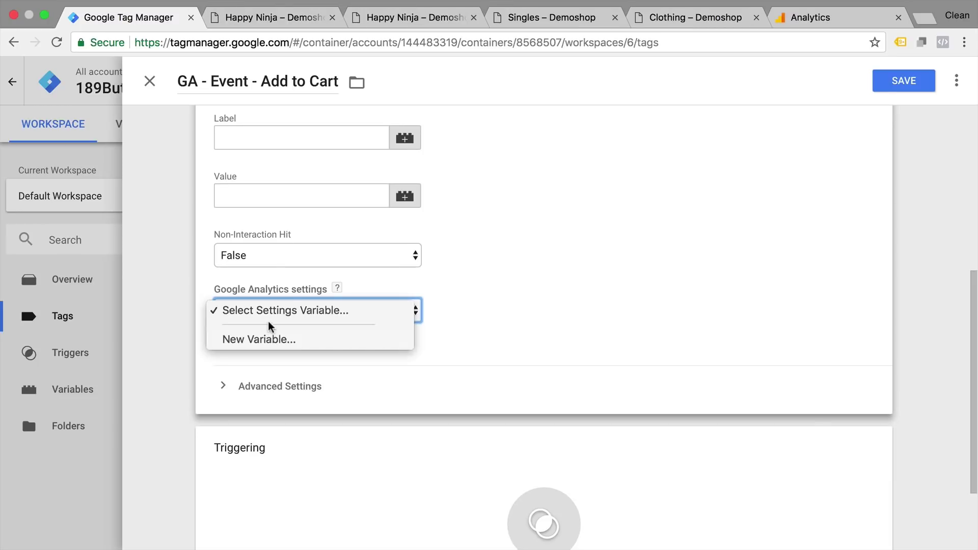
{"action": "left_click", "coordinate": [486, 324]}
{"action": "scroll", "coordinate": [486, 324], "scroll_direction": "down", "scroll_amount": 2}
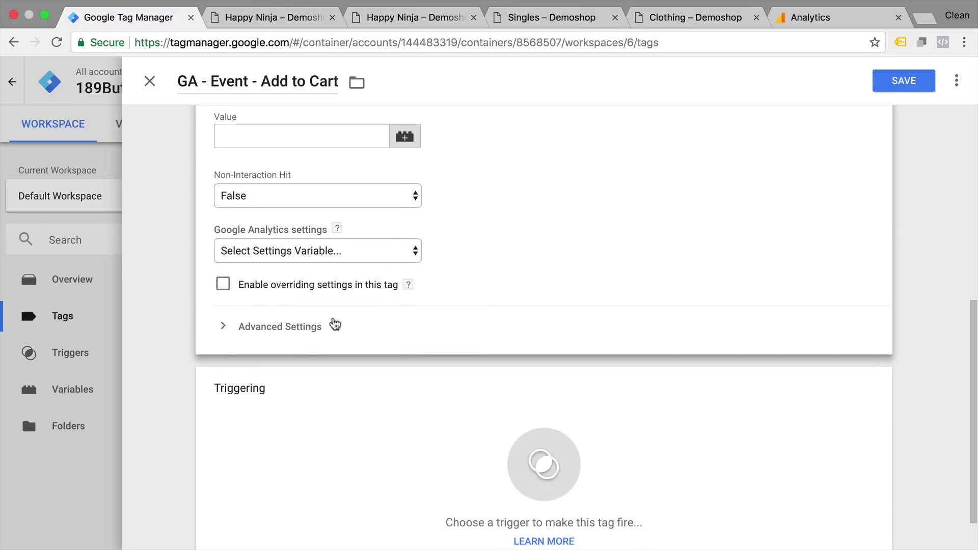
{"action": "left_click", "coordinate": [223, 284]}
{"action": "left_click", "coordinate": [260, 328]}
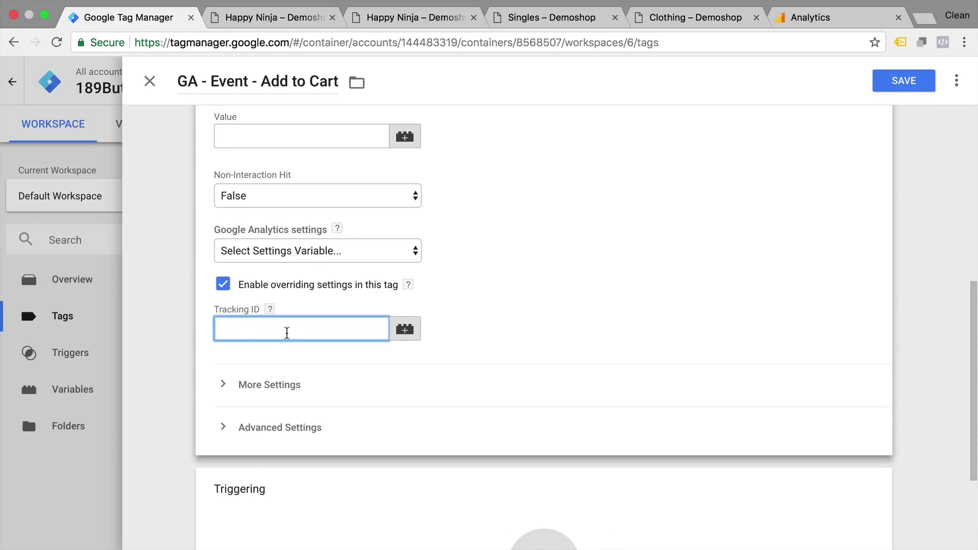
{"action": "left_click", "coordinate": [513, 323]}
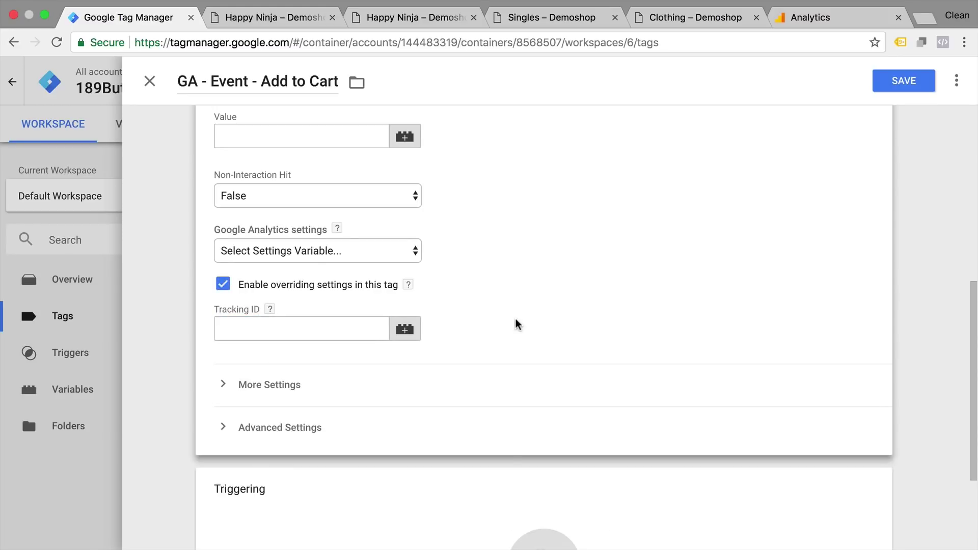
Copy the tracking ID from the demoshop.com property's Tracking Code page in Google Analytics and paste it as the tag's Tracking ID
{"action": "left_click", "coordinate": [848, 26]}
{"action": "scroll", "coordinate": [371, 221], "scroll_direction": "down", "scroll_amount": 3}
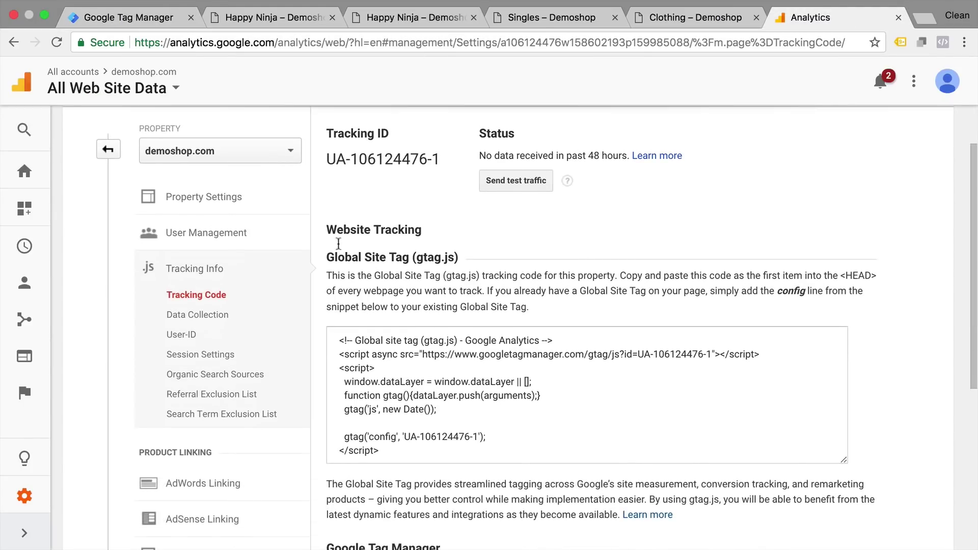
{"action": "left_click", "coordinate": [24, 495]}
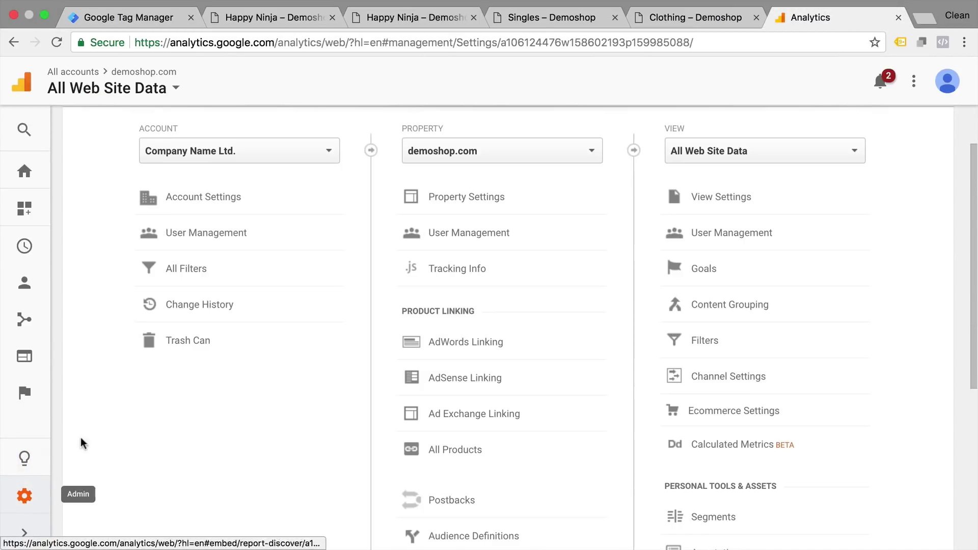
{"action": "left_click", "coordinate": [448, 267]}
{"action": "left_click", "coordinate": [434, 303]}
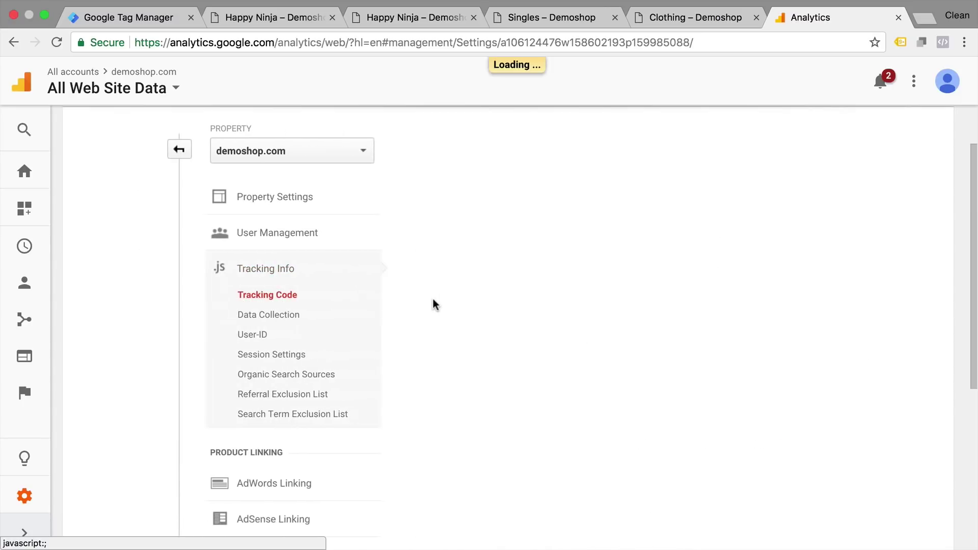
{"action": "left_click_drag", "start_coordinate": [444, 159], "coordinate": [327, 158]}
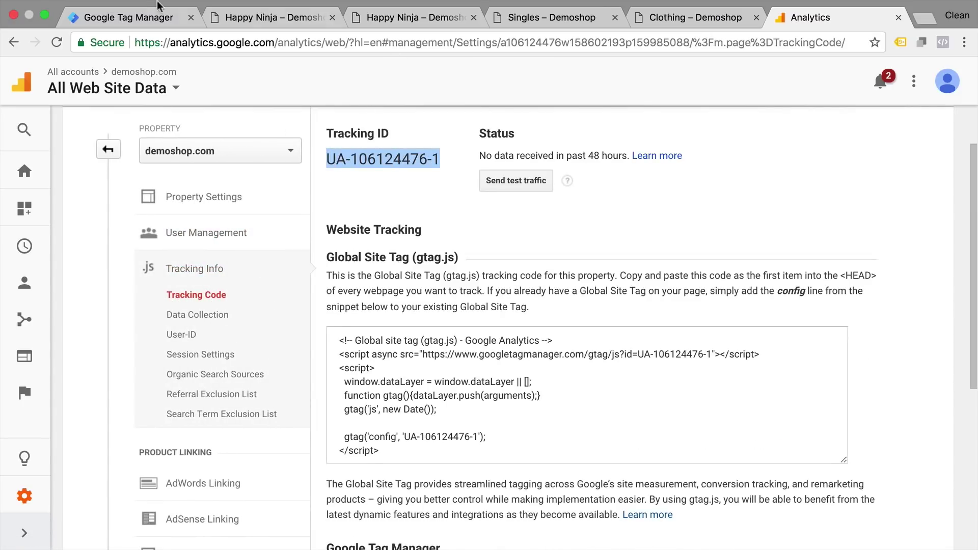
{"action": "left_click", "coordinate": [137, 15]}
{"action": "left_click", "coordinate": [250, 323]}
{"action": "key", "text": "super+v"}
{"action": "left_click", "coordinate": [529, 307]}
Assign click - Button Click as the tag's firing trigger and save the tag
{"action": "scroll", "coordinate": [529, 307], "scroll_direction": "down", "scroll_amount": 3}
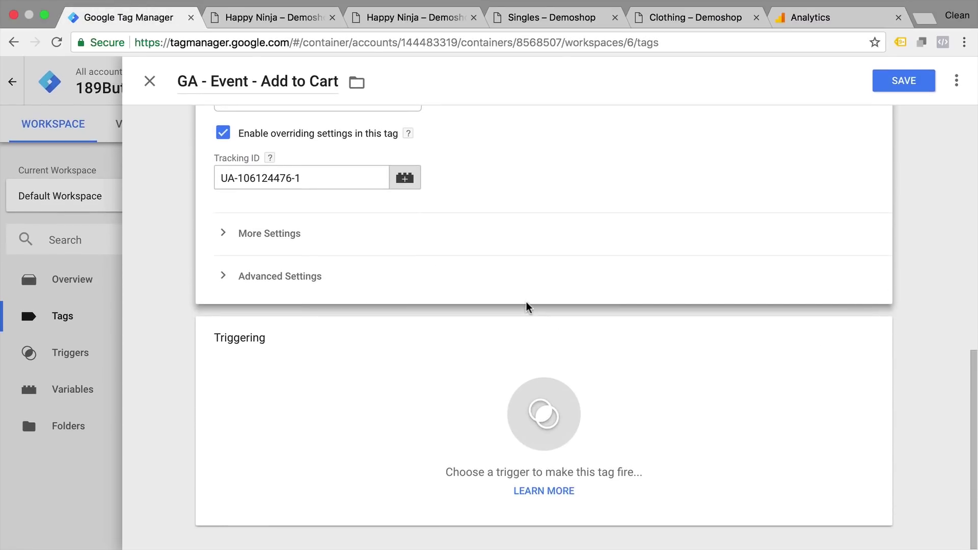
{"action": "left_click", "coordinate": [312, 427]}
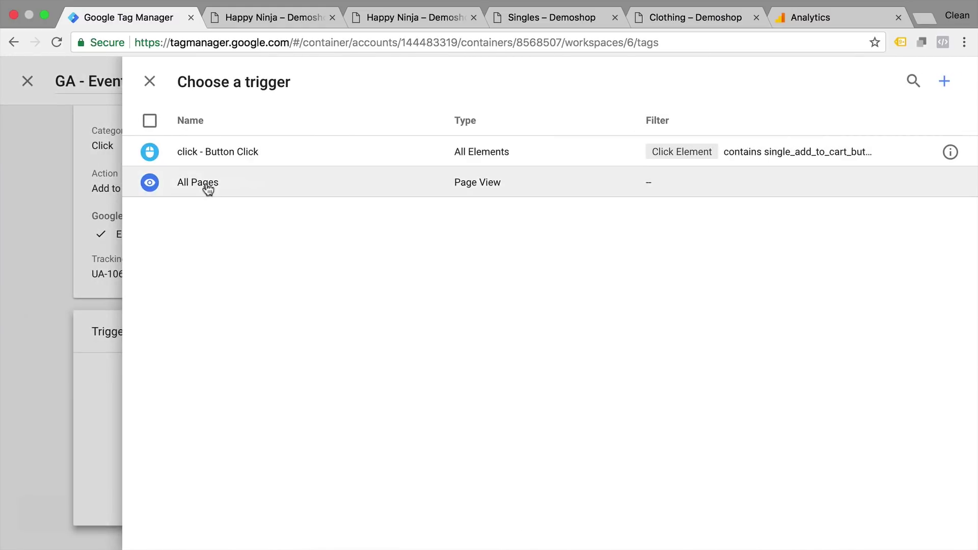
{"action": "left_click", "coordinate": [207, 156]}
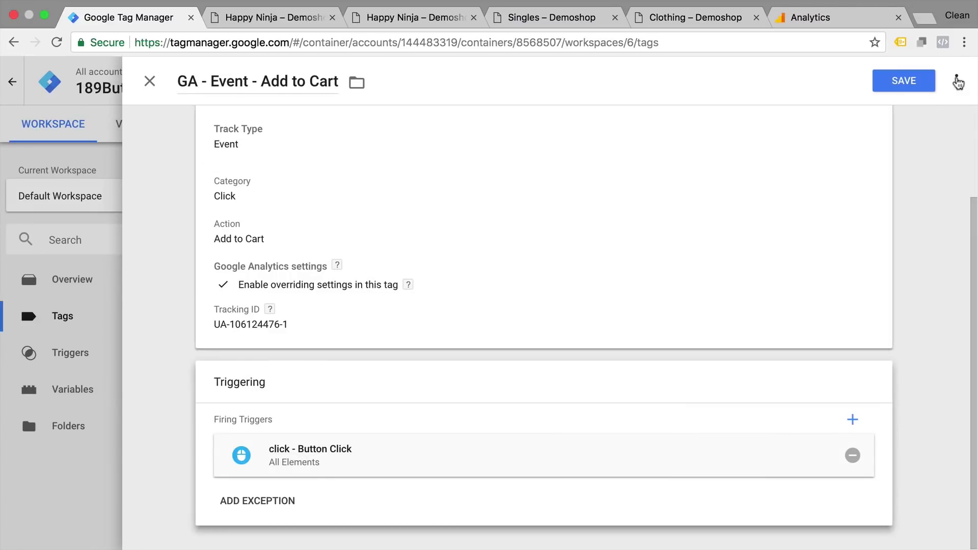
{"action": "left_click", "coordinate": [911, 83]}
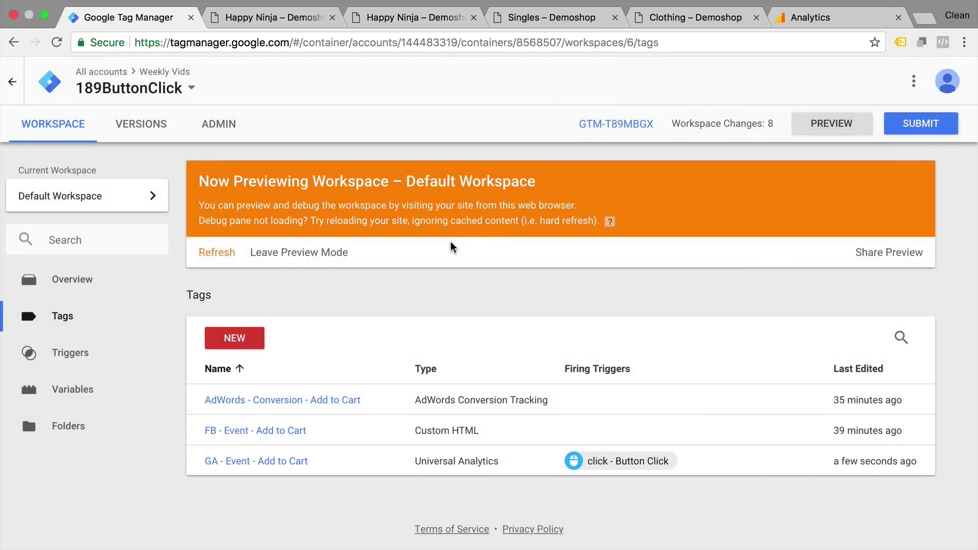
Refresh the Tag Manager preview, close the extra Demoshop tabs, and reload the Happy Ninja product page
{"action": "left_click", "coordinate": [230, 254]}
{"action": "left_click", "coordinate": [270, 19]}
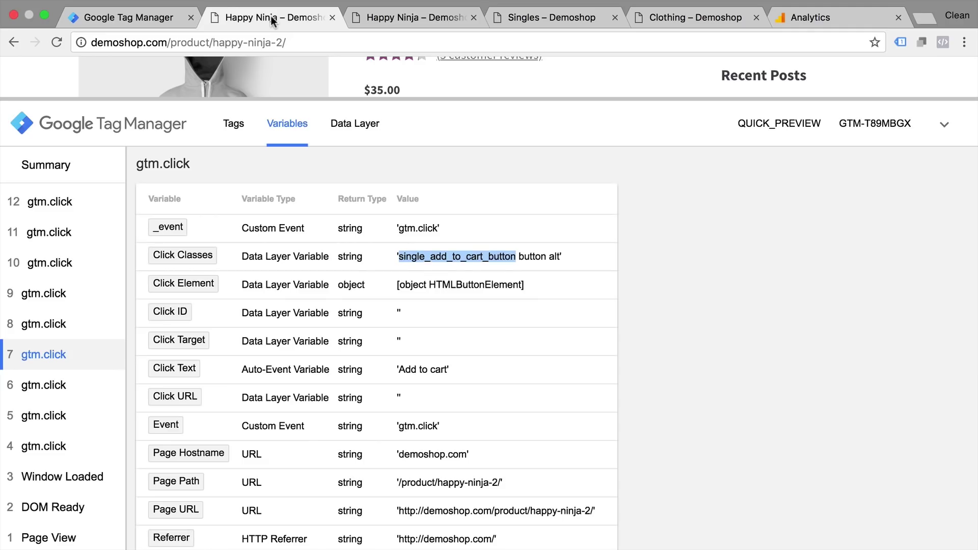
{"action": "left_click", "coordinate": [473, 18]}
{"action": "left_click", "coordinate": [474, 17]}
{"action": "left_click", "coordinate": [474, 17]}
{"action": "key", "text": "super+r"}
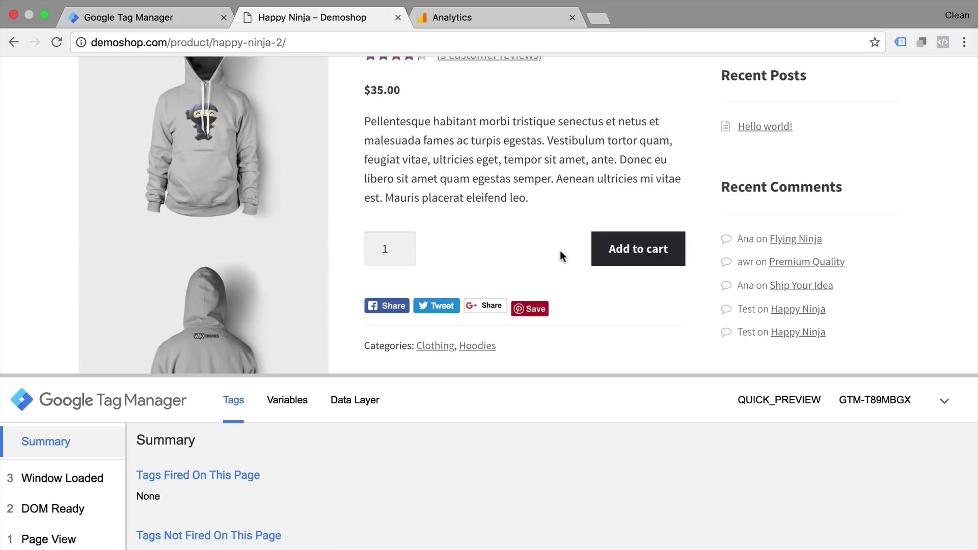
Test Add to cart in a separate browser tab and open gtm.click event 4 in an enlarged debug pane
{"action": "left_click", "coordinate": [622, 257], "text": "super"}
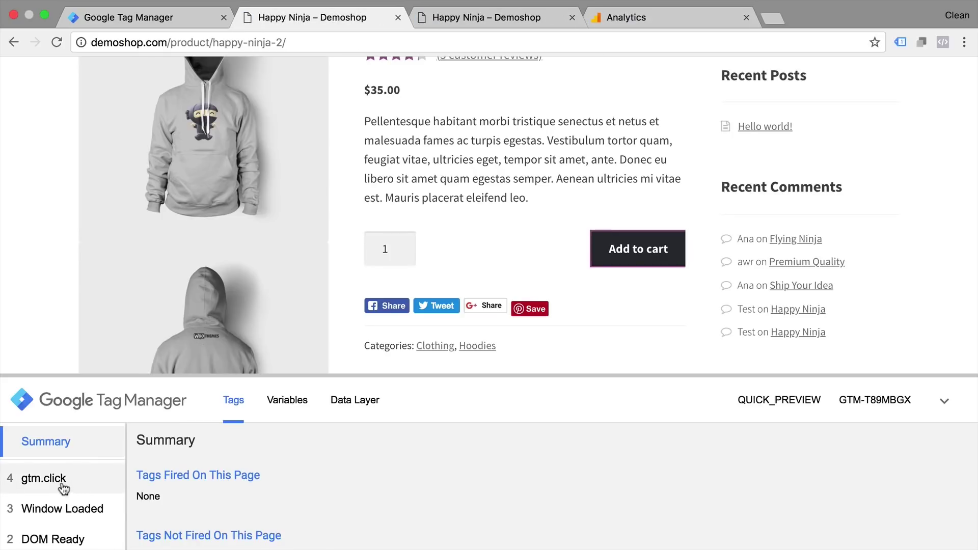
{"action": "left_click", "coordinate": [63, 489]}
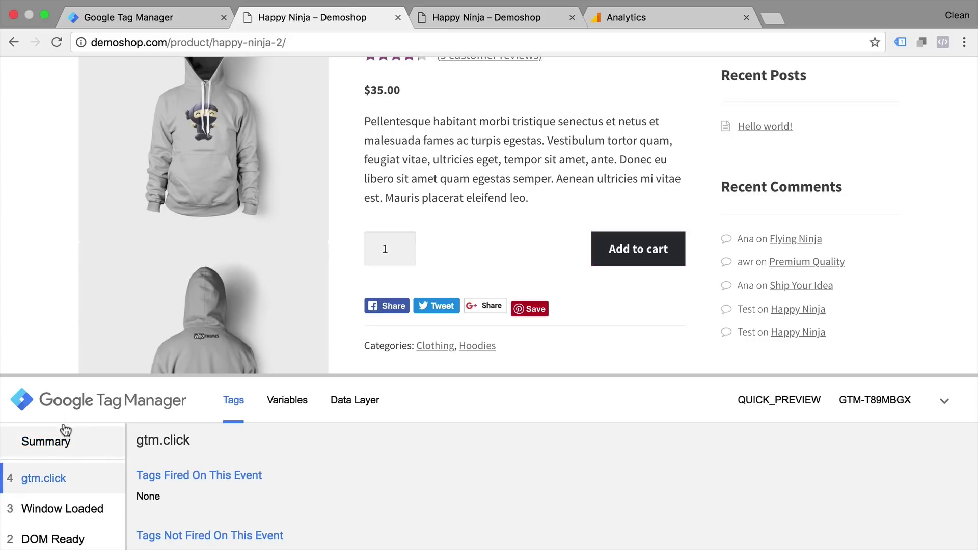
{"action": "left_click_drag", "start_coordinate": [53, 377], "coordinate": [59, 174]}
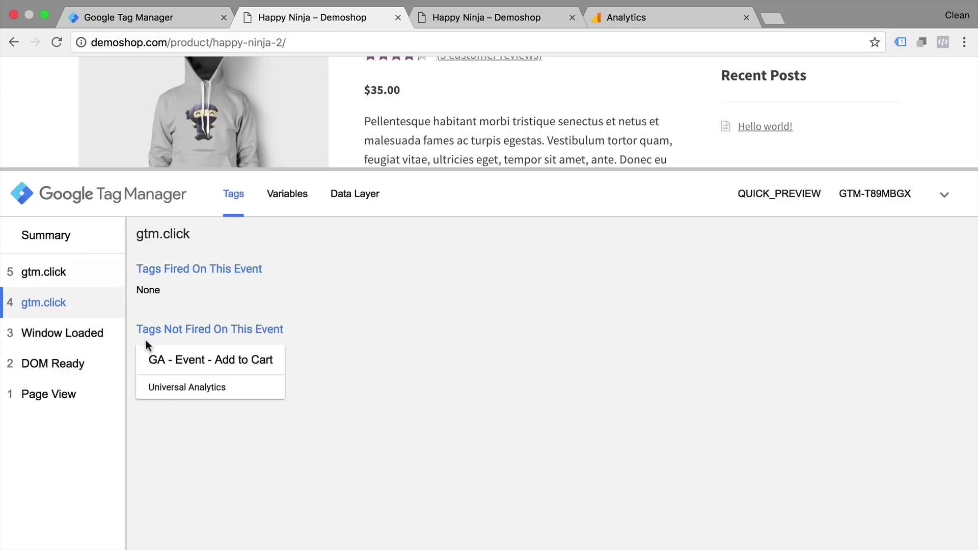
Compare the firing trigger filters of GA - Event - Add to Cart with the variables of gtm.click event 4
{"action": "left_click", "coordinate": [172, 371]}
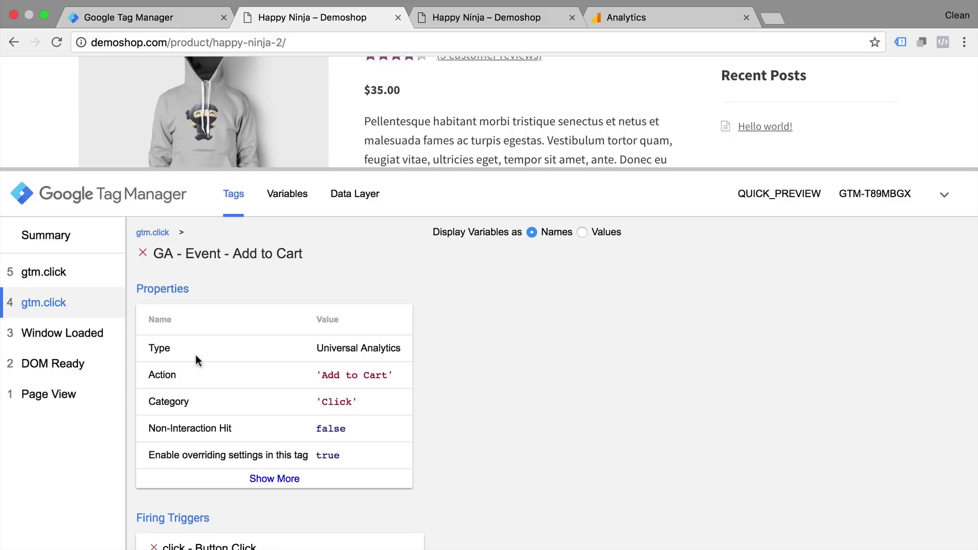
{"action": "scroll", "coordinate": [285, 329], "scroll_direction": "down", "scroll_amount": 5}
{"action": "scroll", "coordinate": [285, 328], "scroll_direction": "down", "scroll_amount": 3}
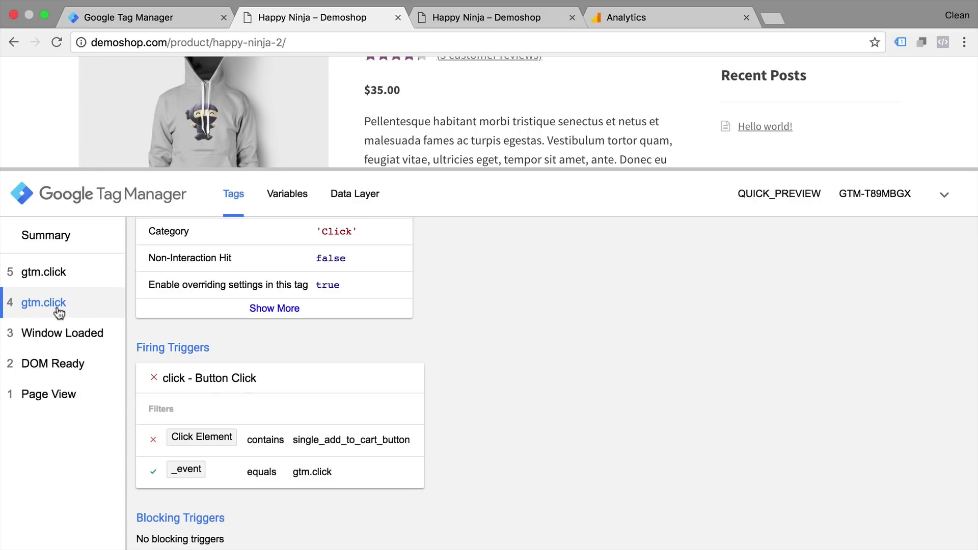
{"action": "left_click", "coordinate": [297, 194]}
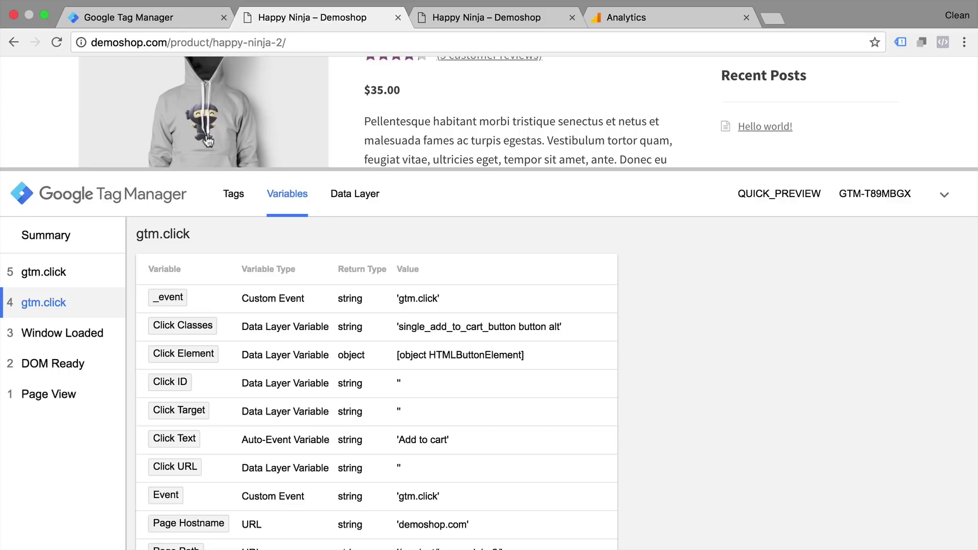
Change the click - Button Click trigger's condition variable to Click Classes in the Tag Manager workspace and save the trigger
{"action": "left_click", "coordinate": [170, 16]}
{"action": "left_click", "coordinate": [63, 359]}
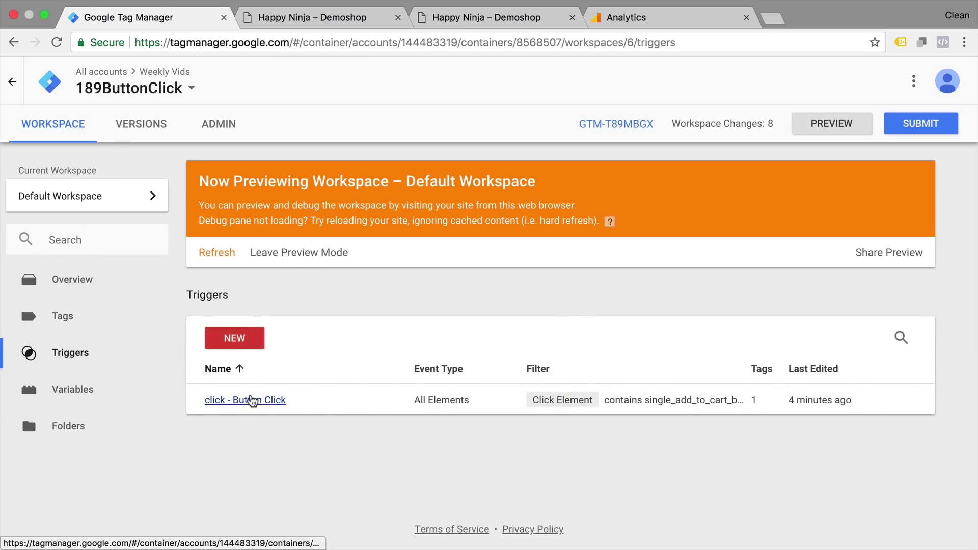
{"action": "left_click", "coordinate": [249, 401]}
{"action": "left_click", "coordinate": [334, 263]}
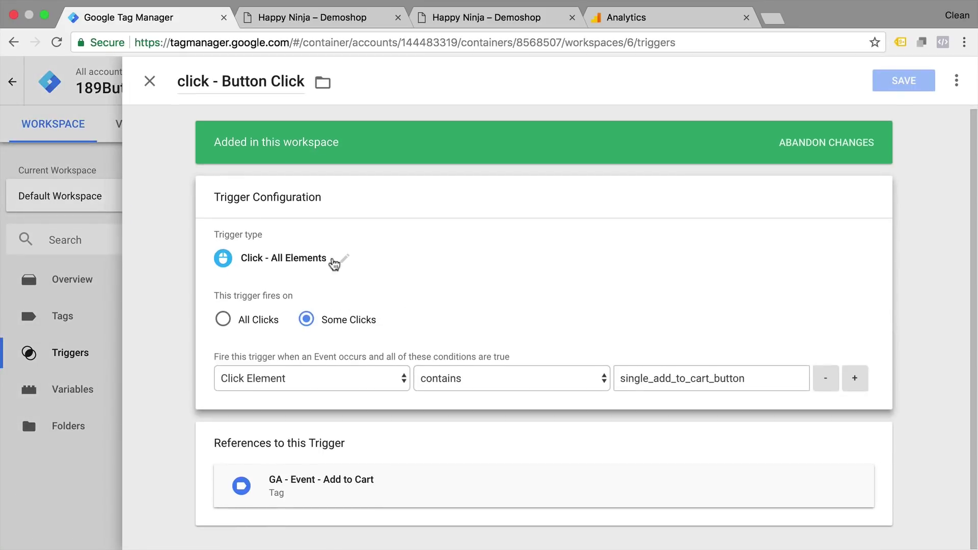
{"action": "left_click", "coordinate": [268, 377]}
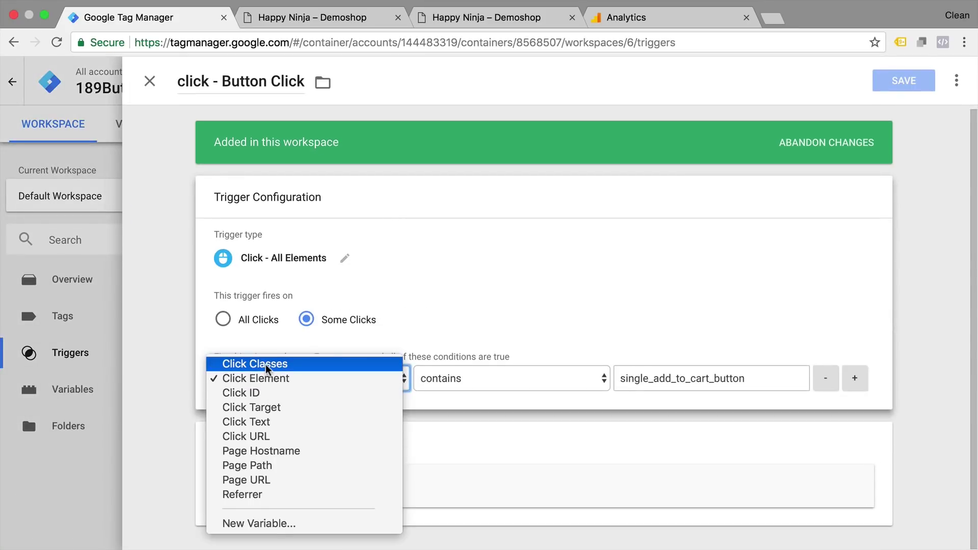
{"action": "left_click", "coordinate": [267, 365]}
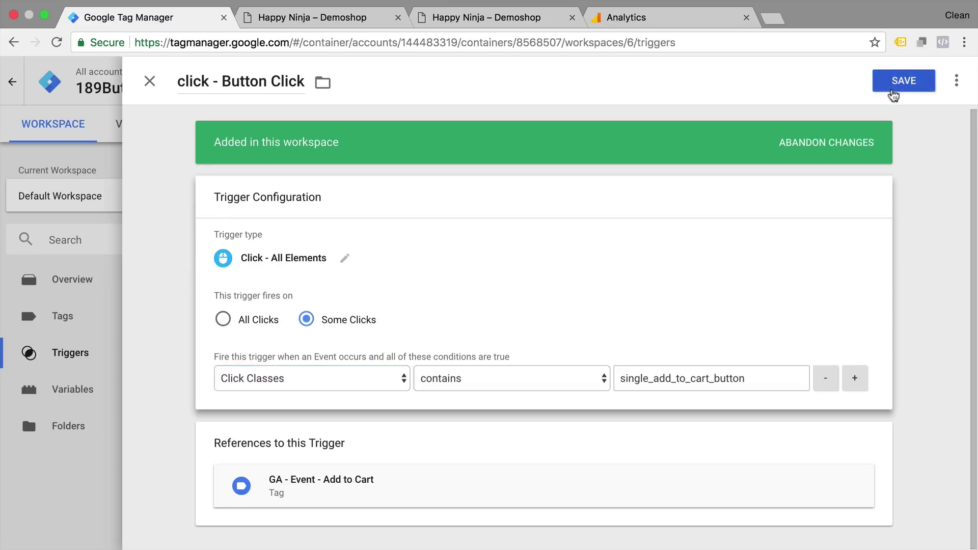
{"action": "left_click", "coordinate": [892, 87]}
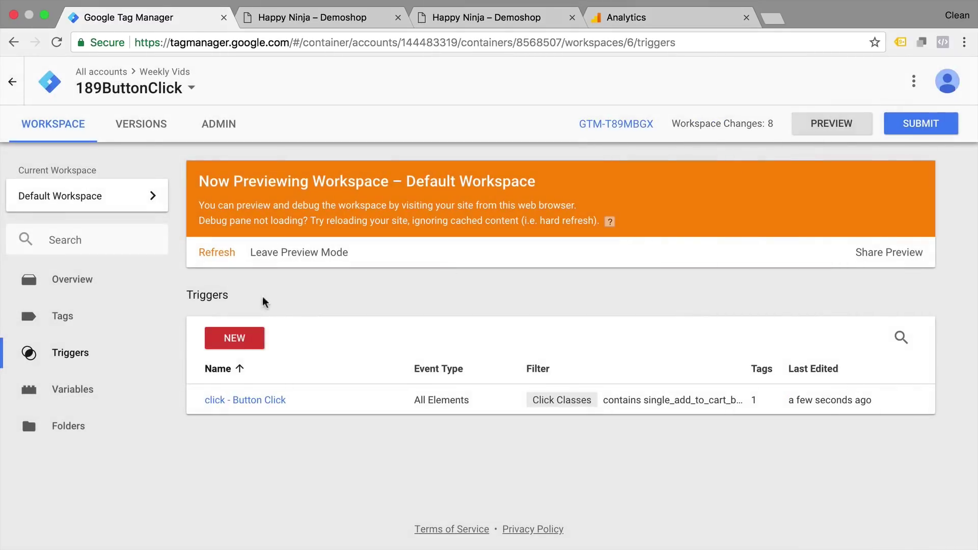
Reload the Happy Ninja product page on the Demoshop and close the extra Demoshop tab
{"action": "left_click", "coordinate": [317, 21]}
{"action": "key", "text": "super+r"}
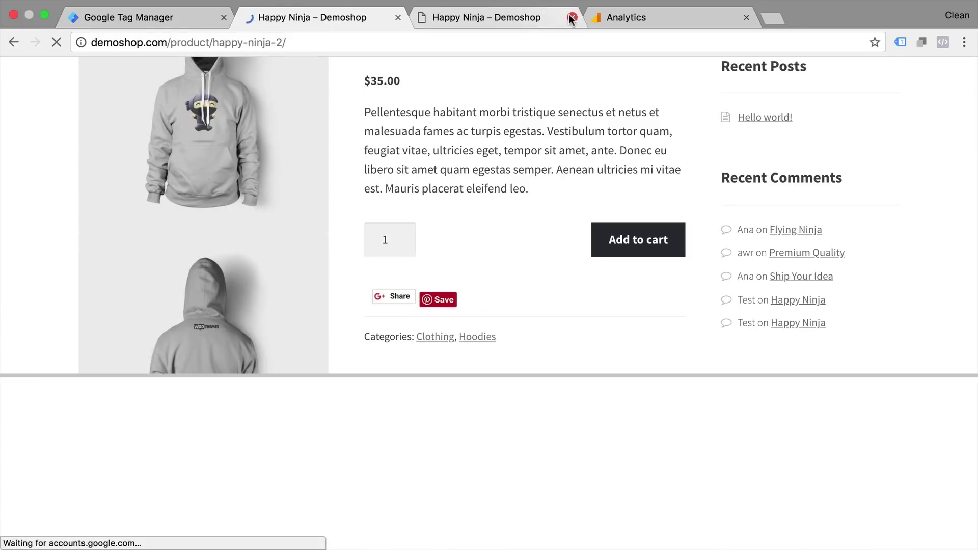
{"action": "left_click", "coordinate": [572, 17]}
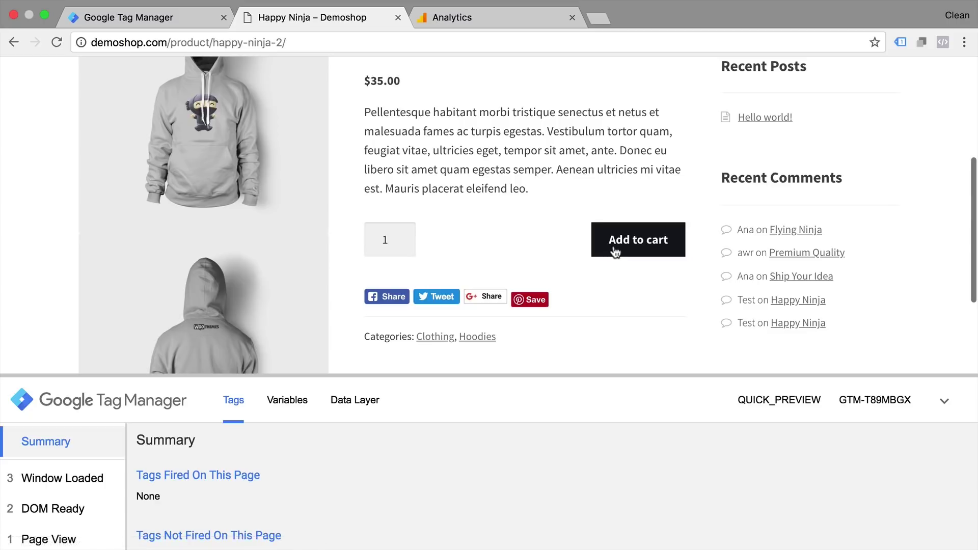
Test Add to cart in a separate browser tab and show the tags fired on gtm.click event 4
{"action": "left_click", "coordinate": [614, 248]}
{"action": "left_click", "coordinate": [331, 16]}
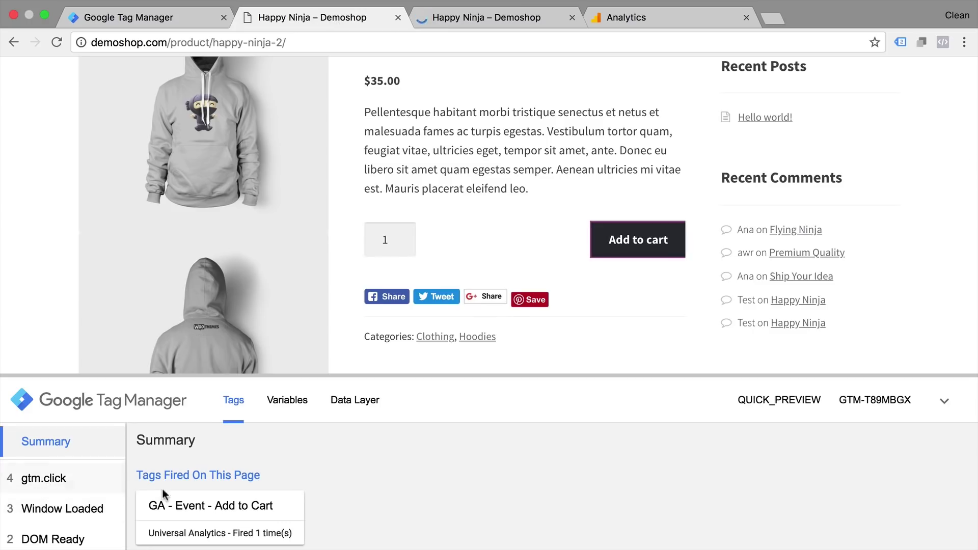
{"action": "left_click", "coordinate": [43, 484]}
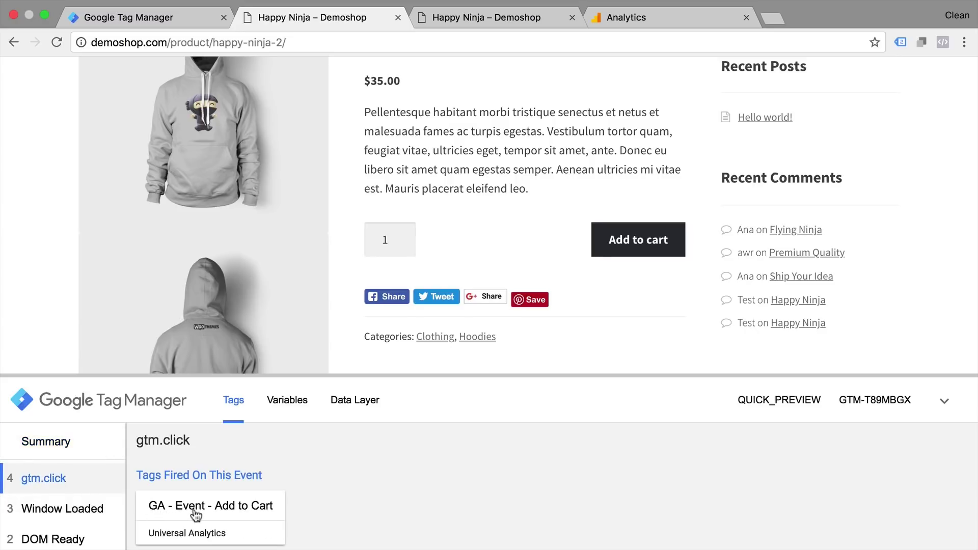
Examine the event sent by the Google Analytics tag in Google Tag Assistant
{"action": "left_click", "coordinate": [900, 41]}
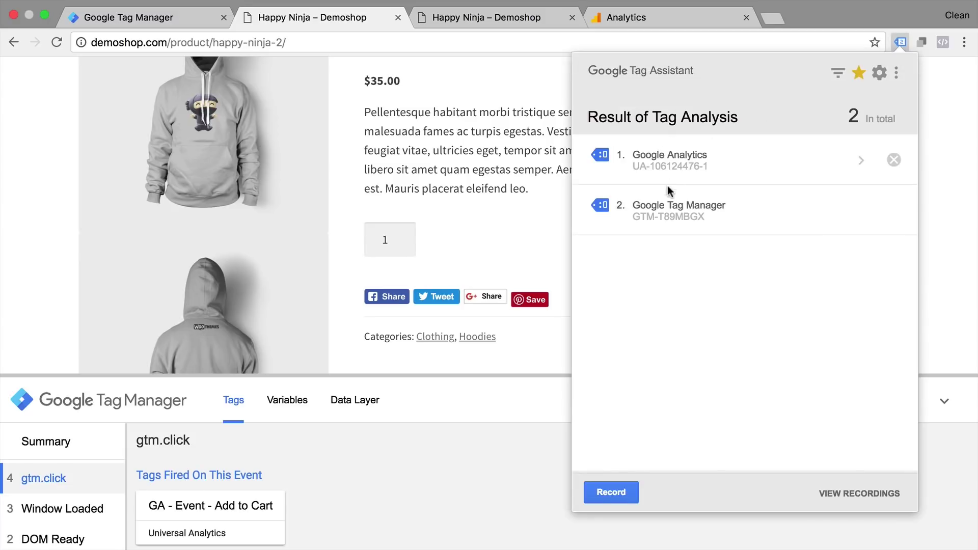
{"action": "left_click", "coordinate": [655, 173]}
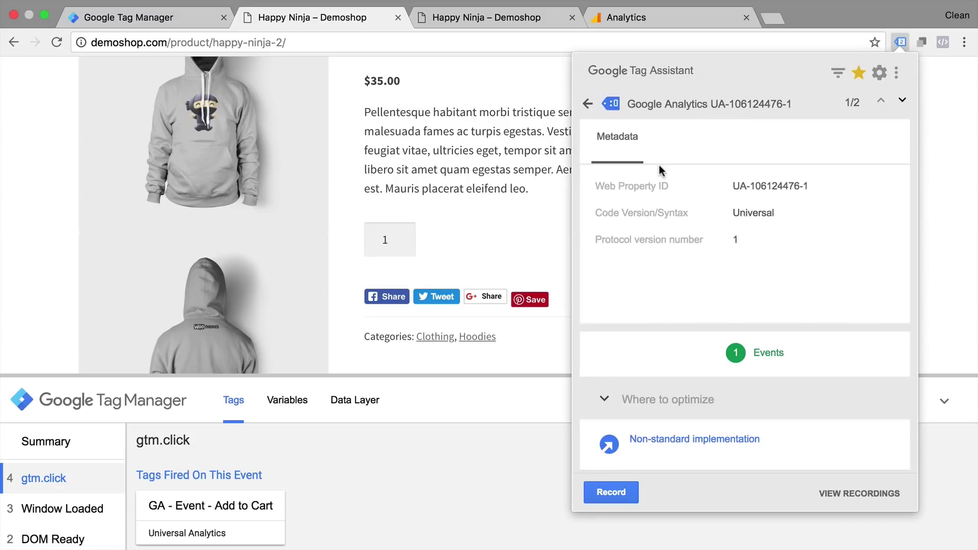
{"action": "left_click", "coordinate": [759, 354]}
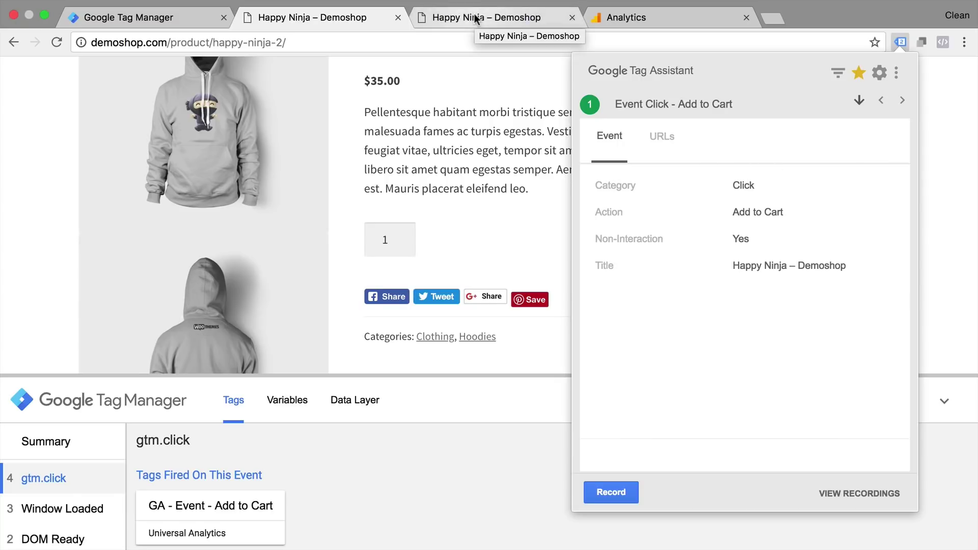
Switch to Google Analytics and check the Real-Time Events report for the Add to Cart click
{"action": "left_click", "coordinate": [620, 18]}
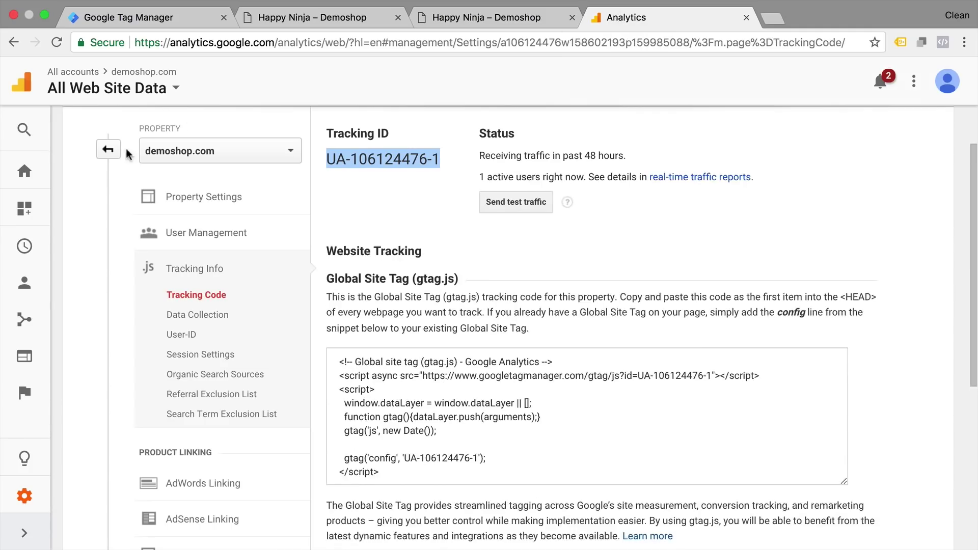
{"action": "left_click", "coordinate": [24, 258]}
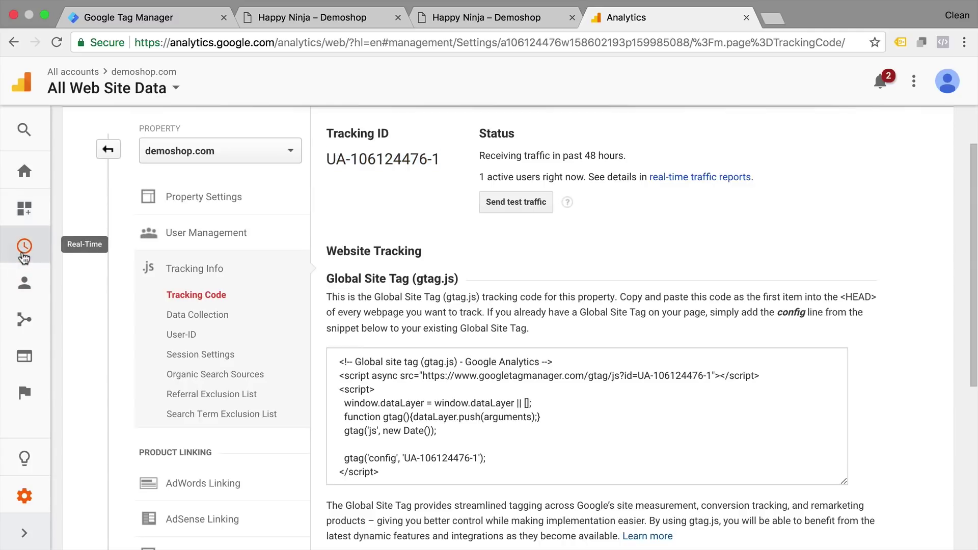
{"action": "left_click", "coordinate": [64, 394]}
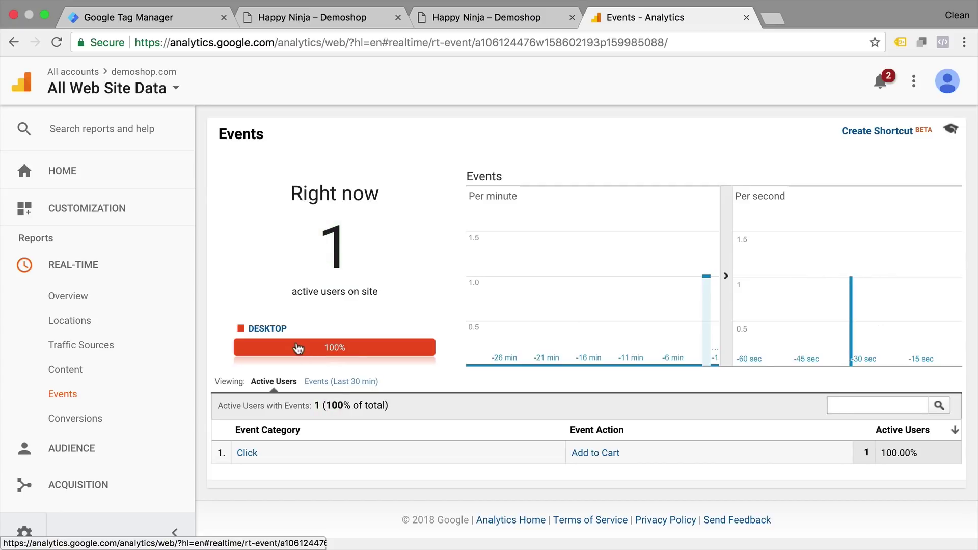
Open the Behavior Events Overview report and review its event totals and Top Events section
{"action": "scroll", "coordinate": [99, 374], "scroll_direction": "down", "scroll_amount": 3}
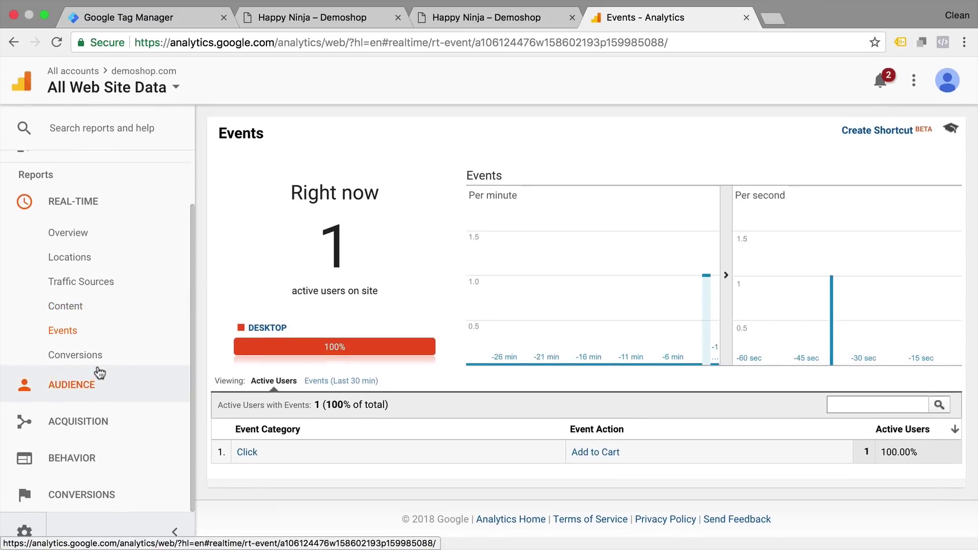
{"action": "left_click", "coordinate": [30, 461]}
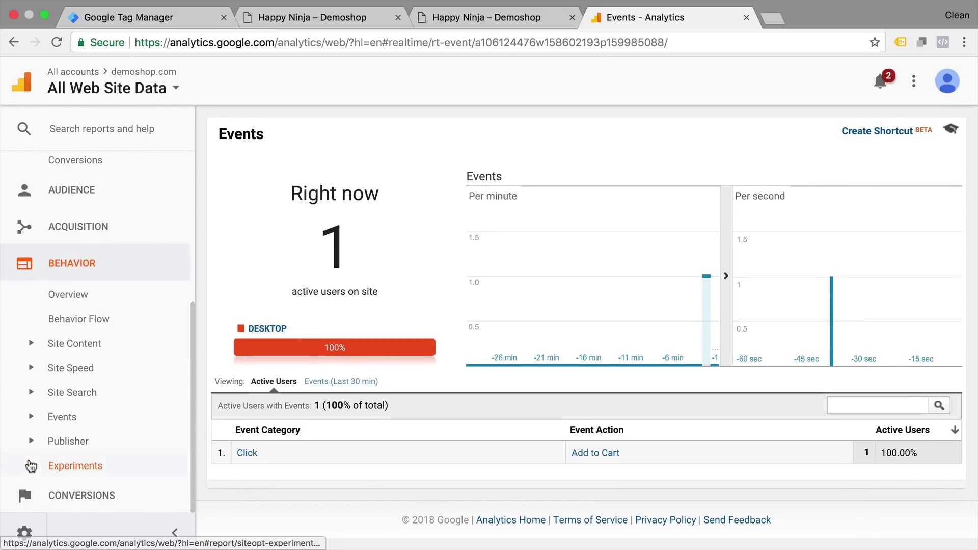
{"action": "left_click", "coordinate": [41, 415]}
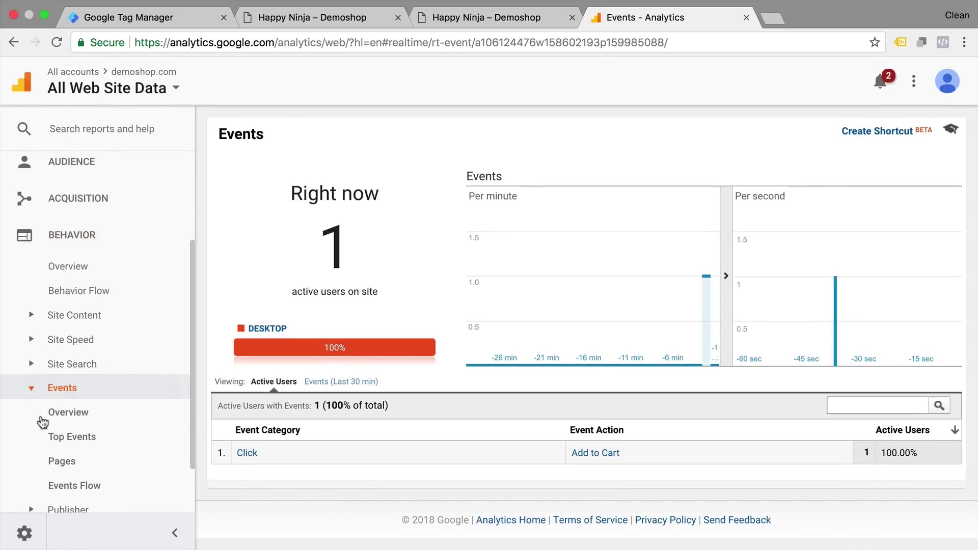
{"action": "left_click", "coordinate": [68, 417]}
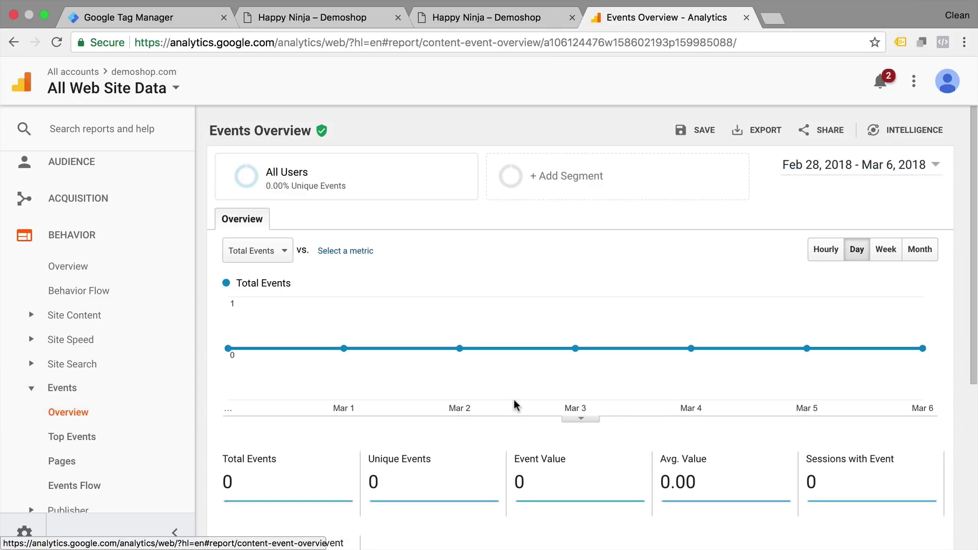
{"action": "scroll", "coordinate": [514, 399], "scroll_direction": "down", "scroll_amount": 5}
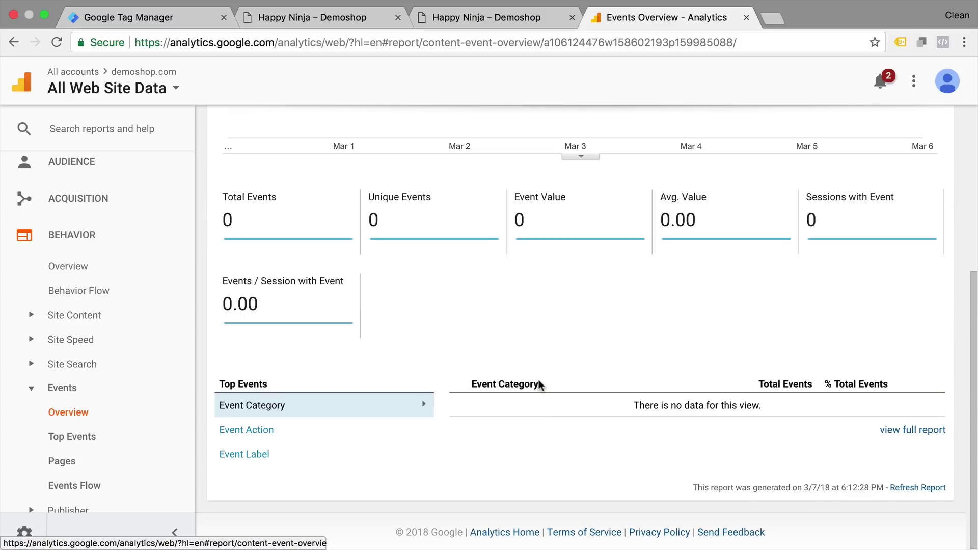
In Google Tag Manager, assign the click - Button Click trigger to the FB - Event - Add to Cart tag and save it
{"action": "left_click", "coordinate": [188, 18]}
{"action": "left_click", "coordinate": [293, 18]}
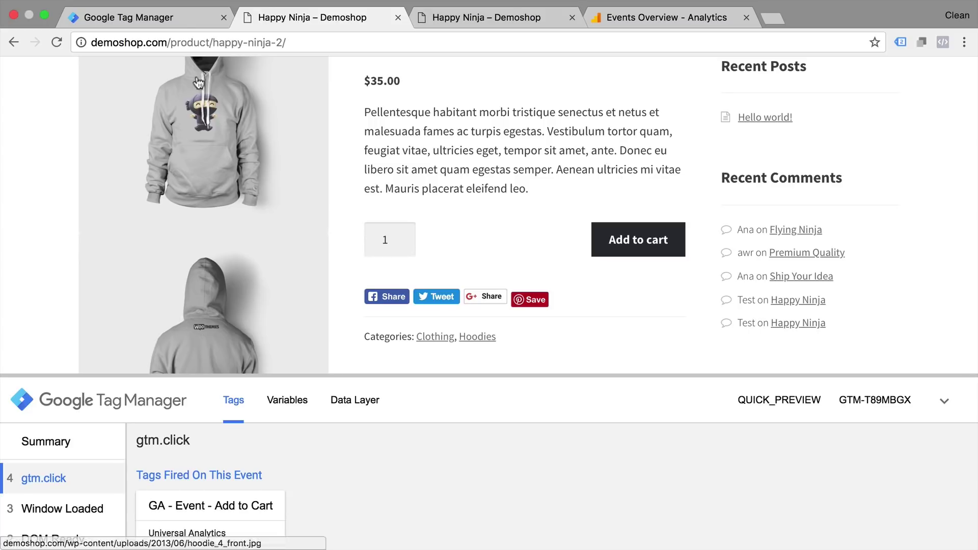
{"action": "left_click", "coordinate": [174, 17]}
{"action": "left_click", "coordinate": [76, 319]}
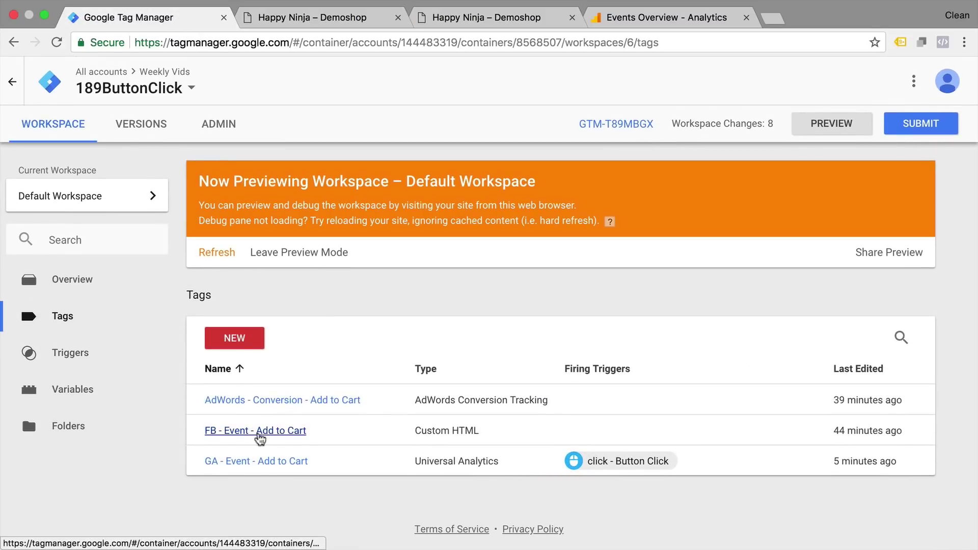
{"action": "left_click", "coordinate": [259, 433]}
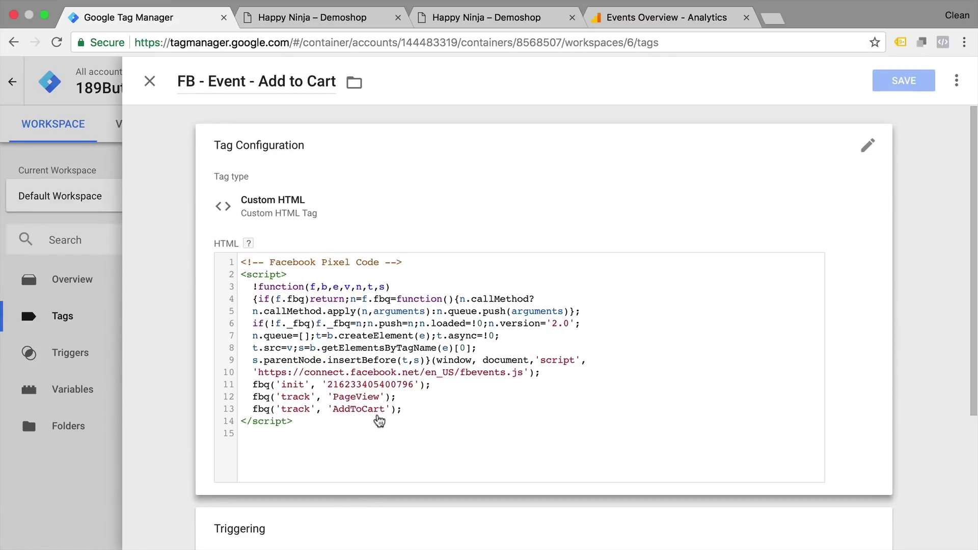
{"action": "scroll", "coordinate": [188, 407], "scroll_direction": "down", "scroll_amount": 5}
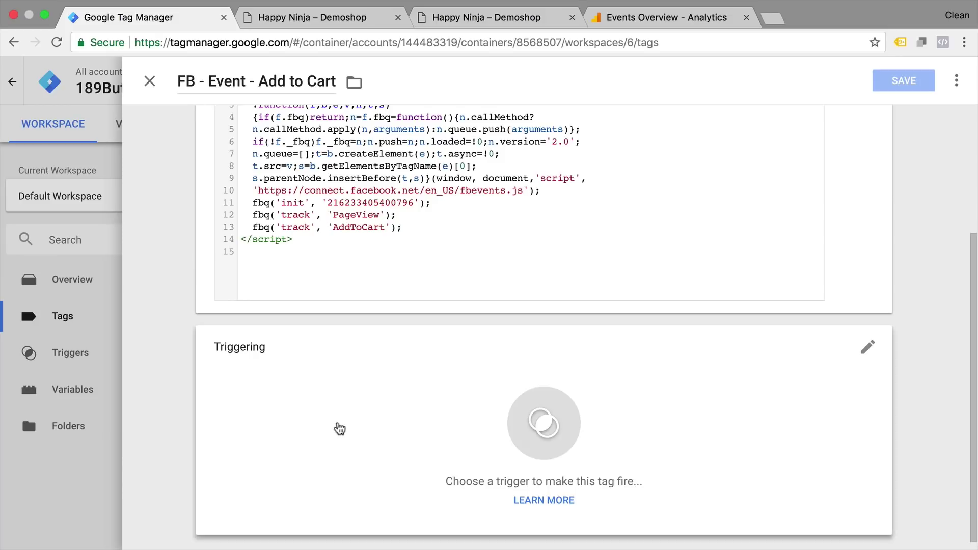
{"action": "left_click", "coordinate": [337, 422]}
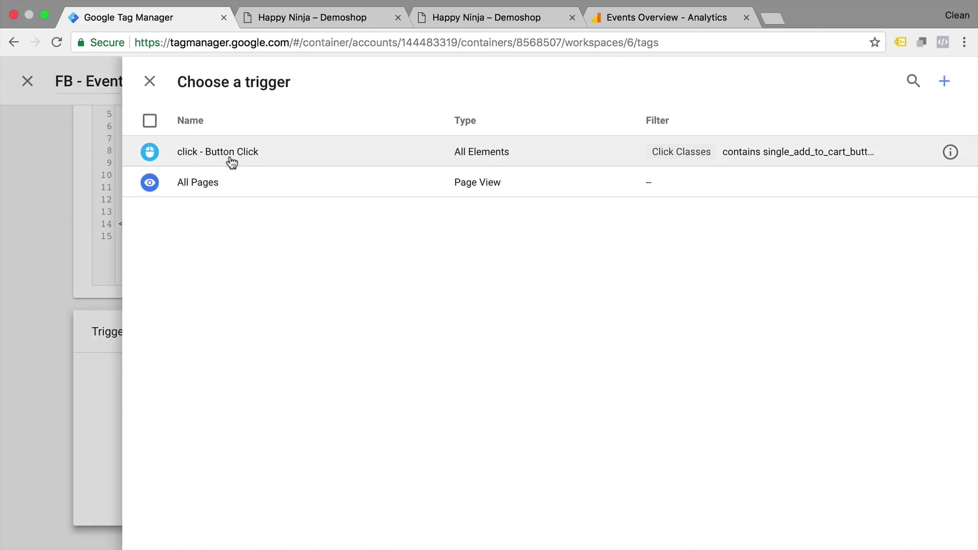
{"action": "left_click", "coordinate": [230, 158]}
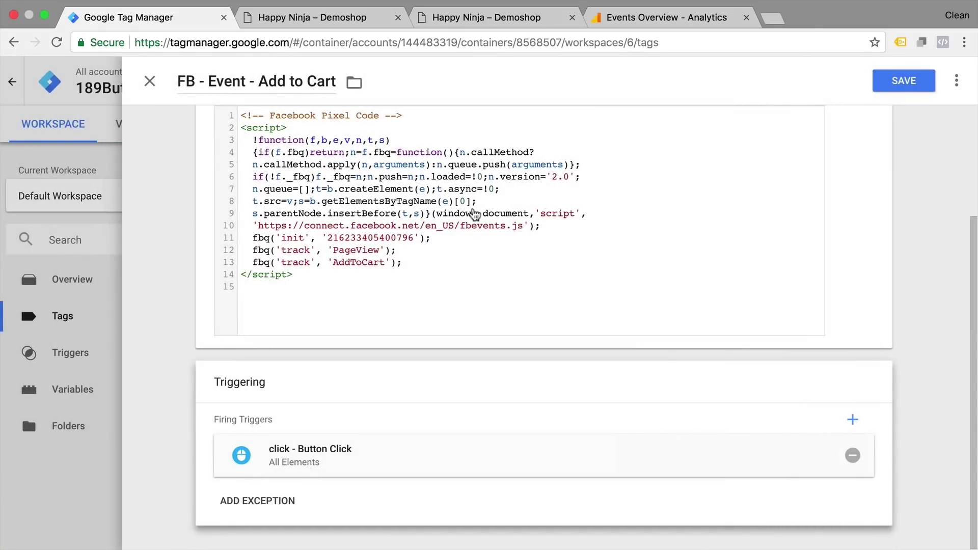
{"action": "left_click", "coordinate": [904, 80]}
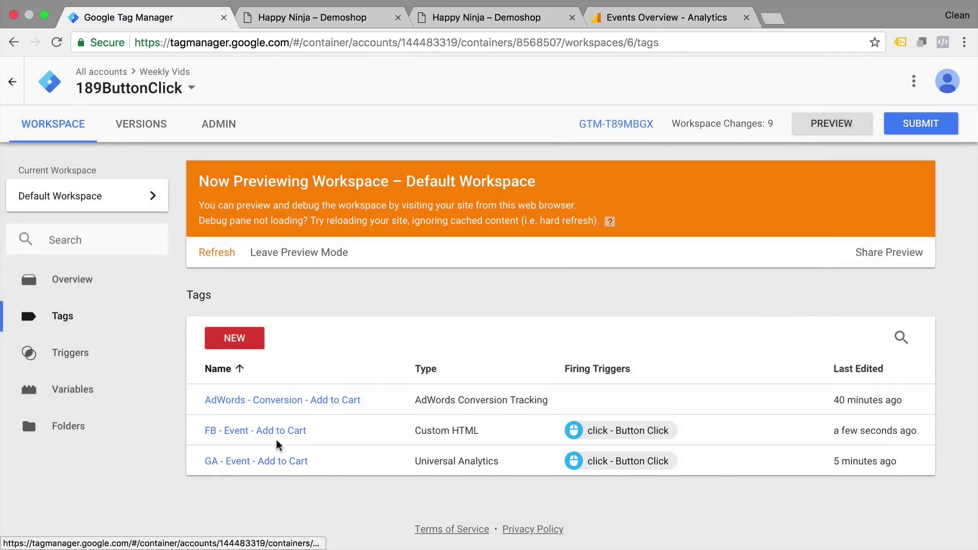
Assign the click - Button Click trigger to the AdWords - Conversion - Add to Cart tag and save it
{"action": "left_click", "coordinate": [315, 401]}
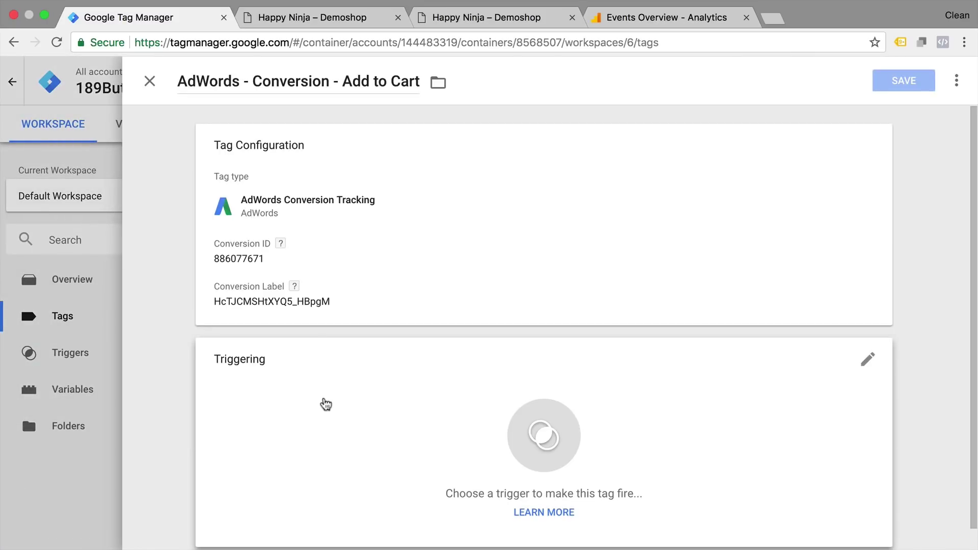
{"action": "left_click", "coordinate": [324, 404]}
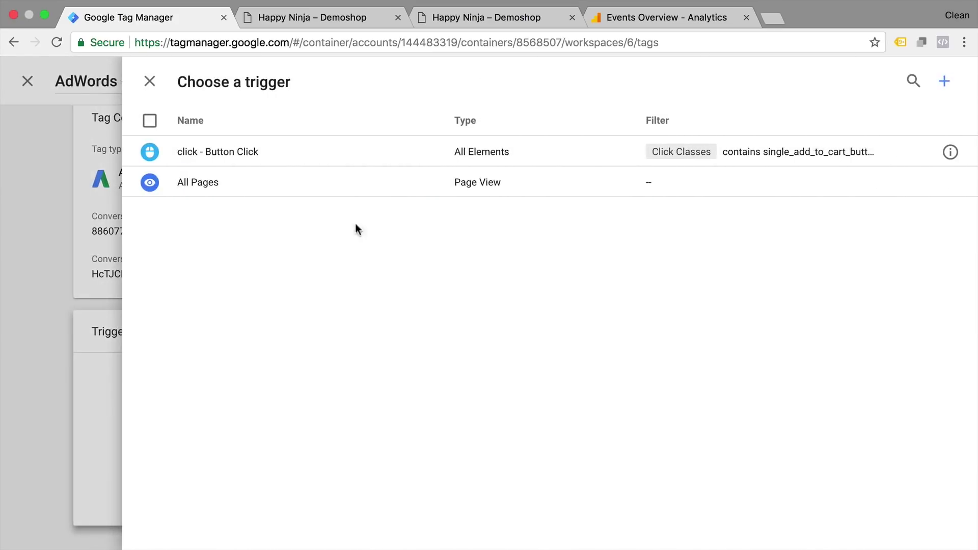
{"action": "left_click", "coordinate": [207, 150]}
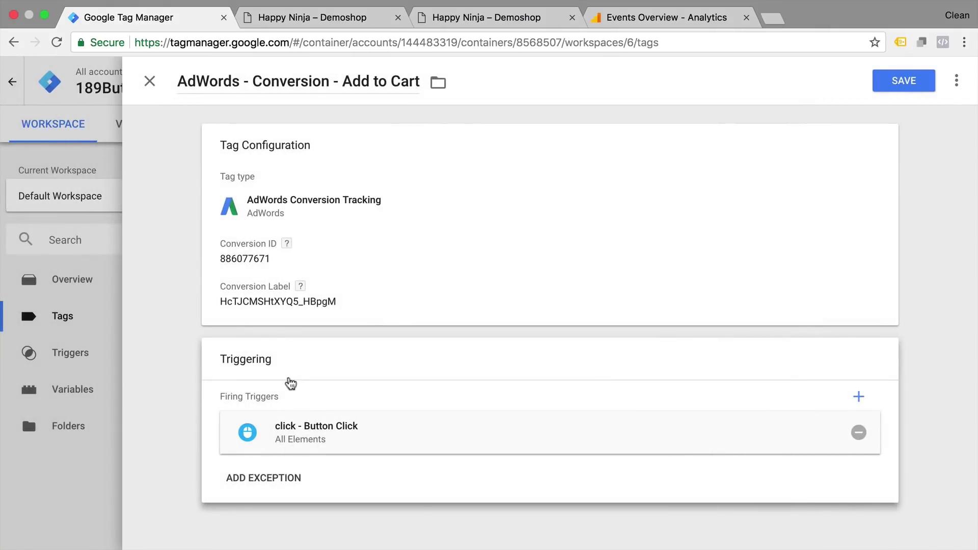
{"action": "left_click", "coordinate": [902, 81]}
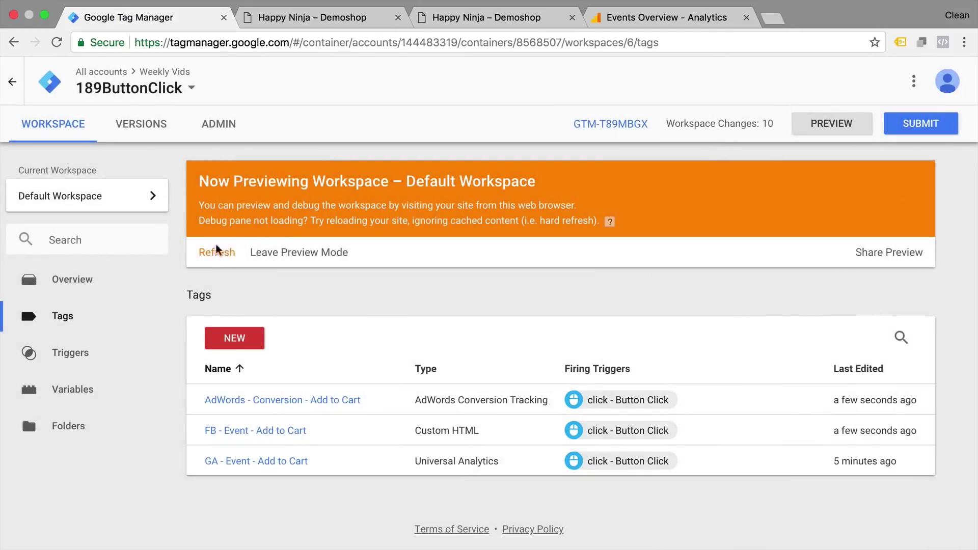
Refresh the Tag Manager preview, then reload the Happy Ninja product page with the extra Demoshop tab closed
{"action": "left_click", "coordinate": [208, 253]}
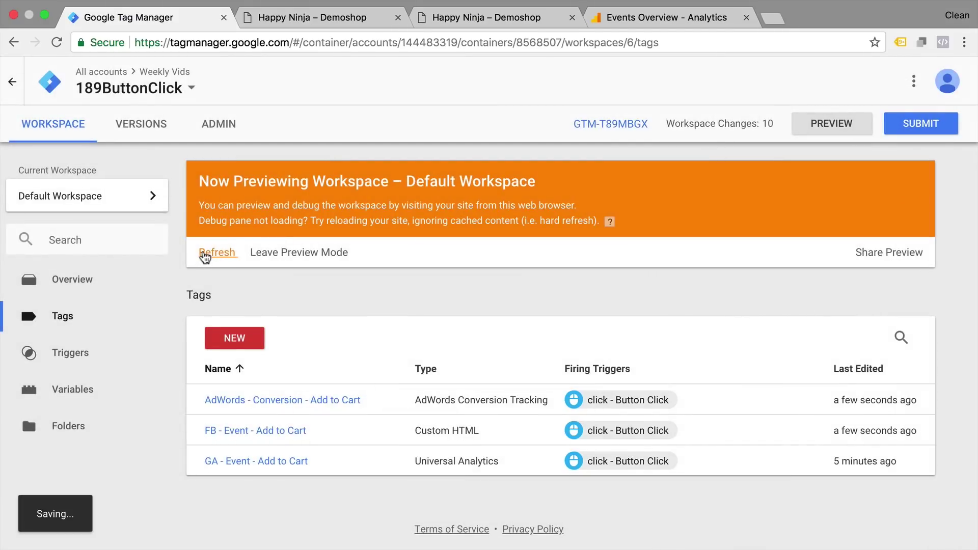
{"action": "left_click", "coordinate": [258, 16]}
{"action": "key", "text": "super+r"}
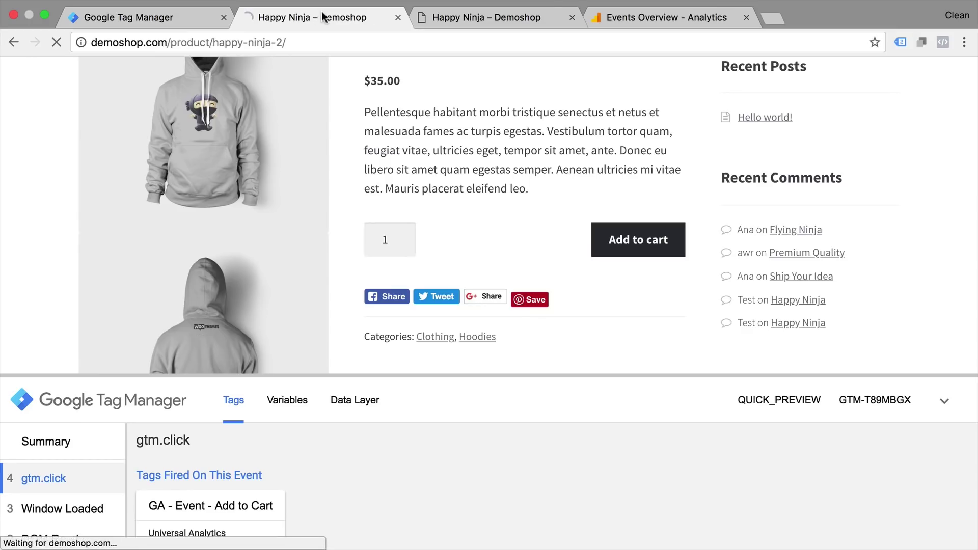
{"action": "left_click", "coordinate": [572, 17]}
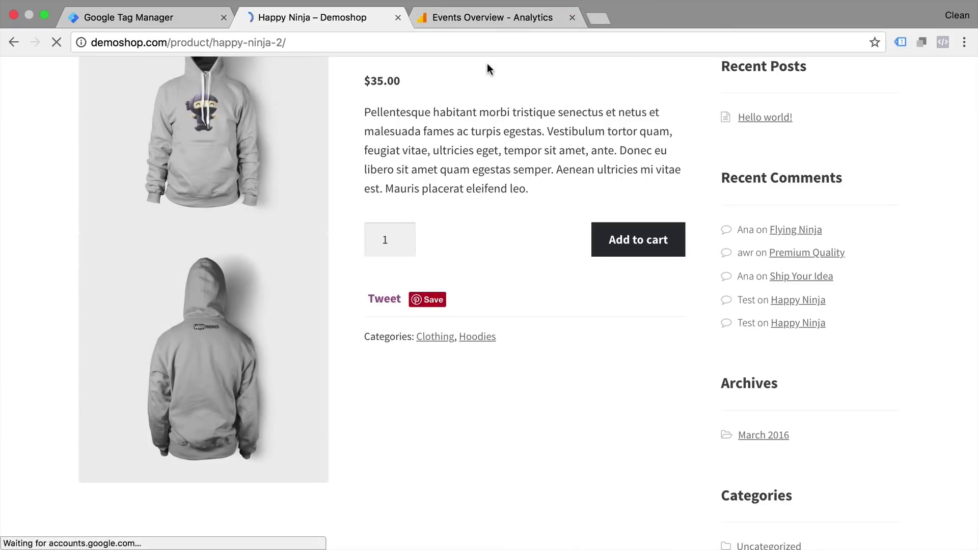
Test Add to cart in a separate tab and examine the AdWords Conversion Tracking metadata in Google Tag Assistant
{"action": "left_click", "coordinate": [627, 252]}
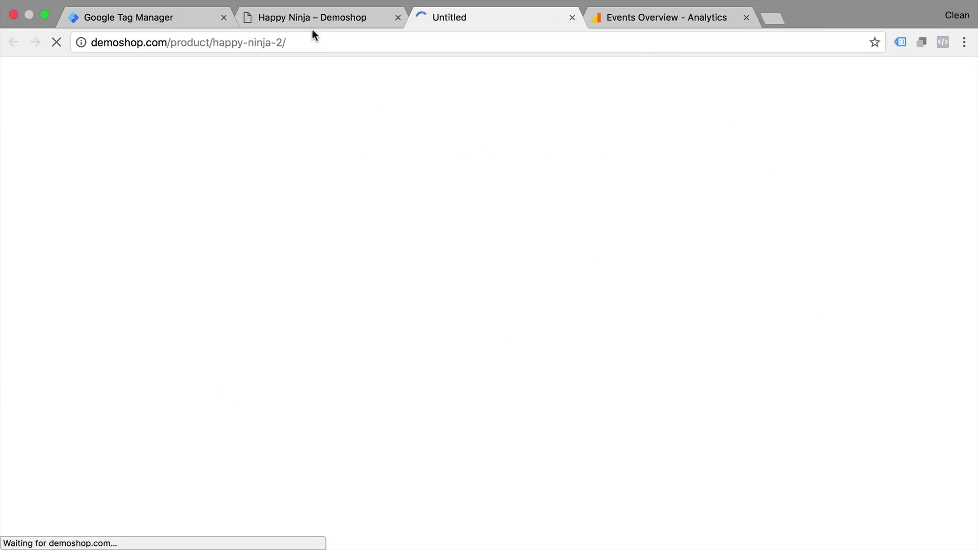
{"action": "left_click", "coordinate": [313, 18]}
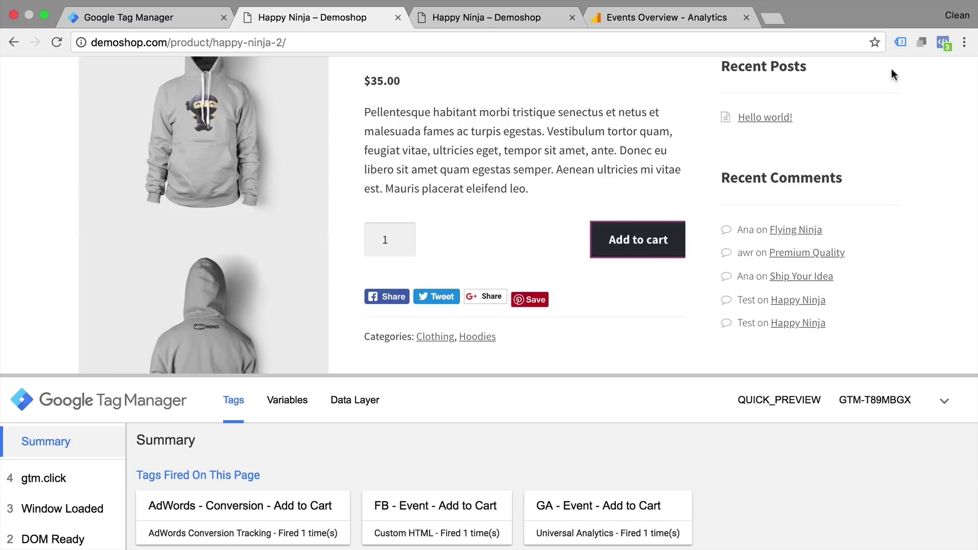
{"action": "left_click", "coordinate": [900, 43]}
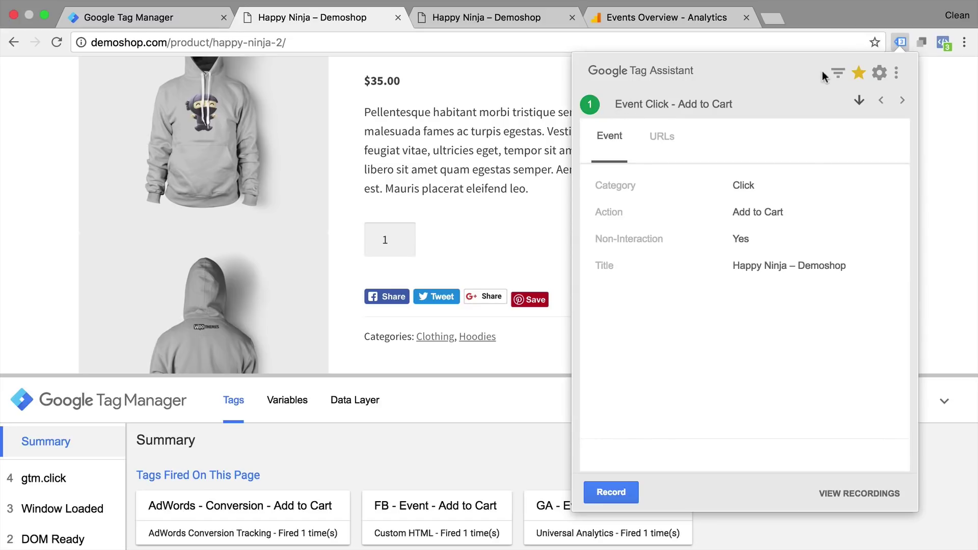
{"action": "left_click", "coordinate": [859, 102]}
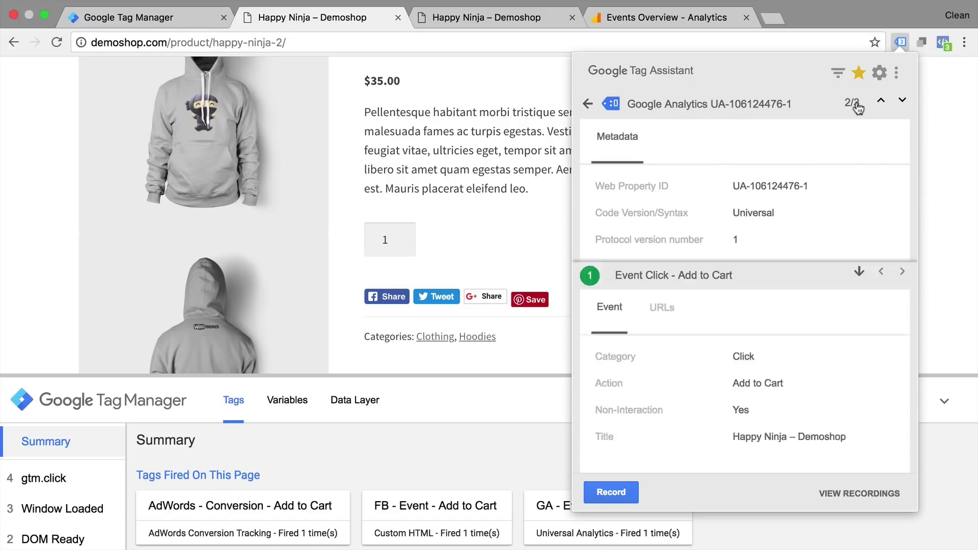
{"action": "left_click", "coordinate": [587, 104]}
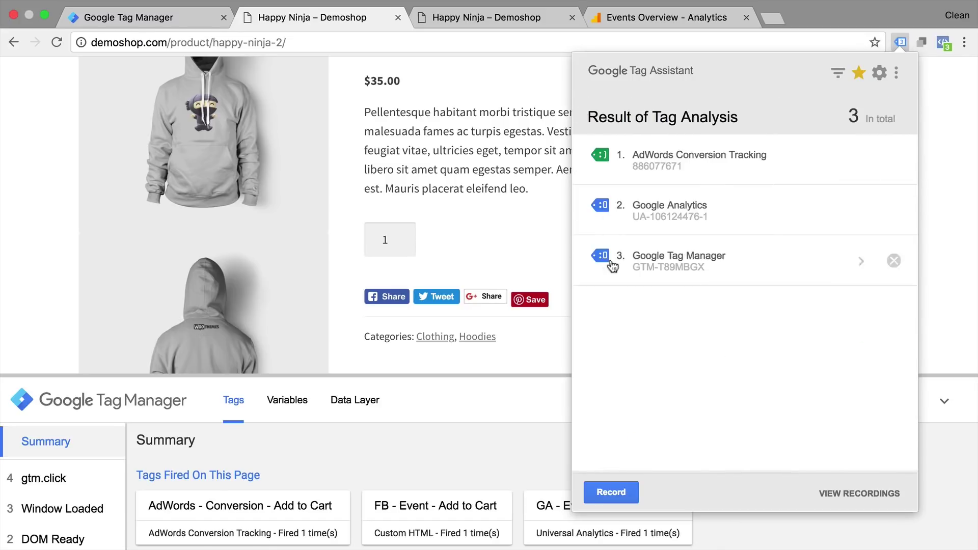
{"action": "left_click", "coordinate": [631, 162]}
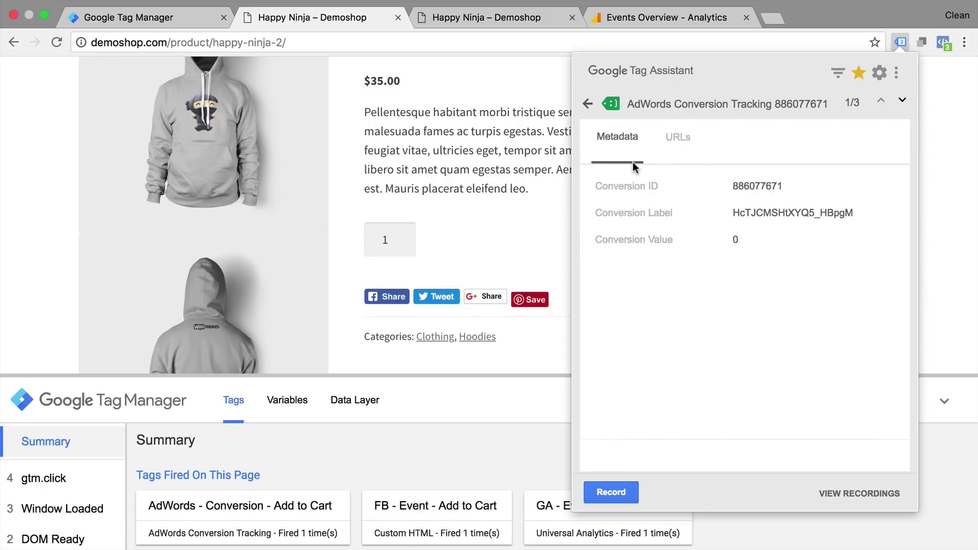
Examine the AddToCart event details in Facebook Pixel Helper for the Happy Ninja product page
{"action": "left_click", "coordinate": [937, 44]}
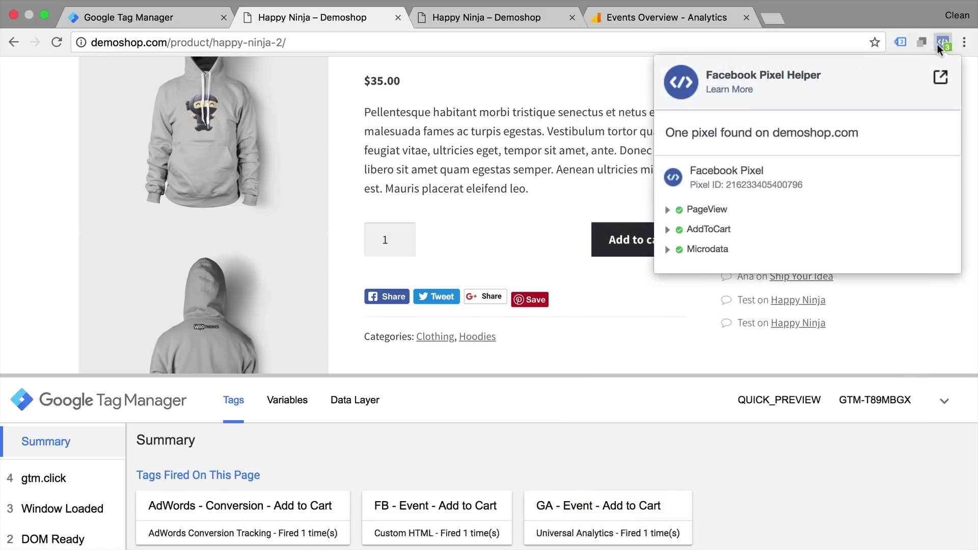
{"action": "left_click", "coordinate": [677, 232]}
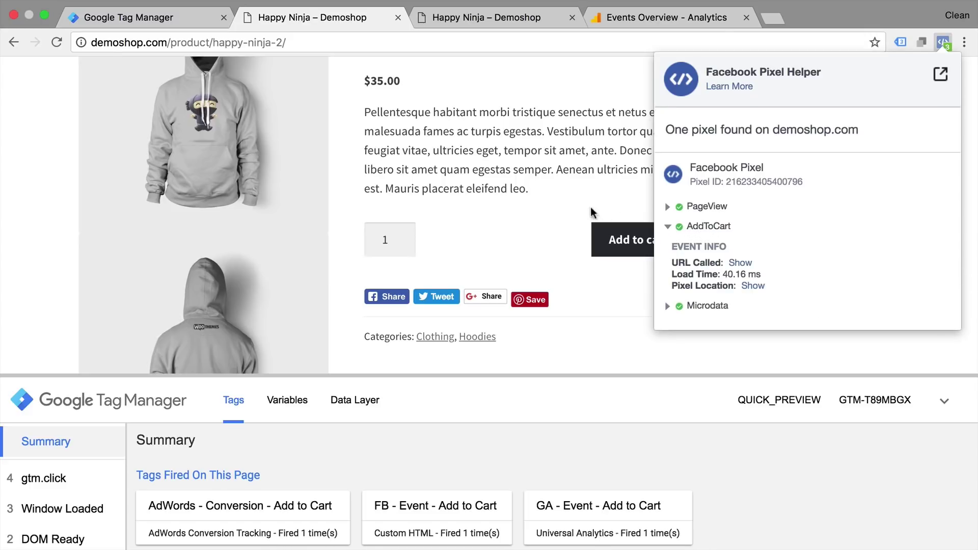
{"action": "left_click", "coordinate": [557, 192]}
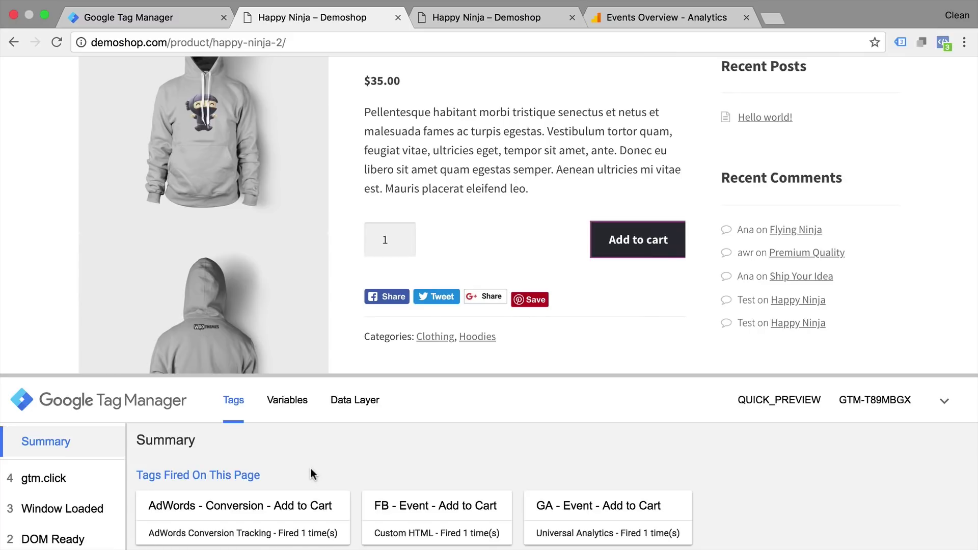
In Google Tag Manager, publish the workspace changes to Live as a version named "Button Click Tracking for AdWords, Facebook and GA"
{"action": "left_click", "coordinate": [82, 15]}
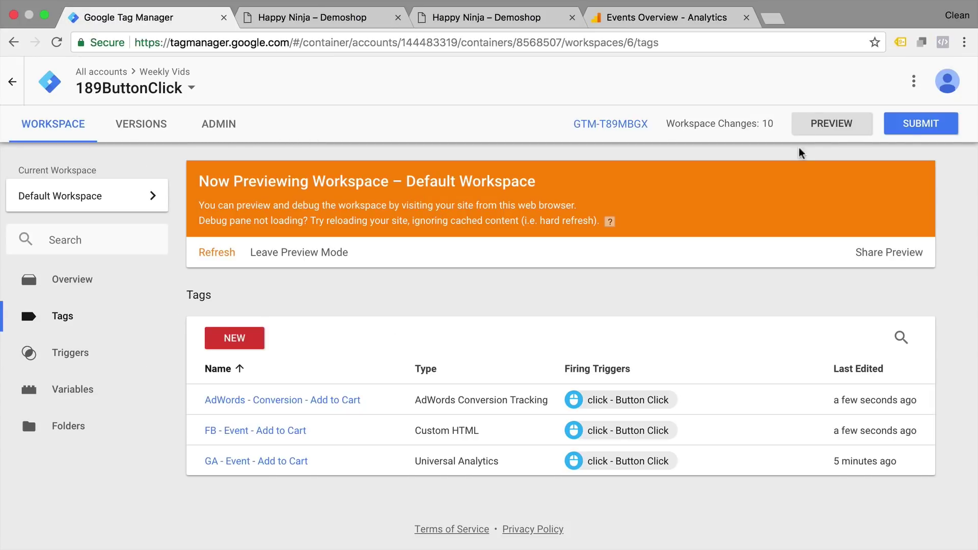
{"action": "left_click", "coordinate": [910, 134]}
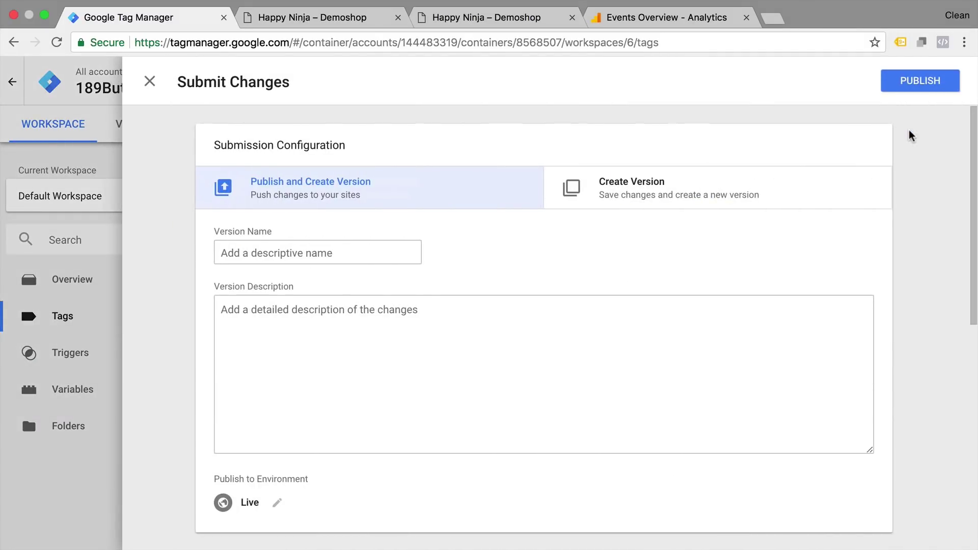
{"action": "left_click", "coordinate": [289, 255]}
{"action": "type", "text": "Button Click T"}
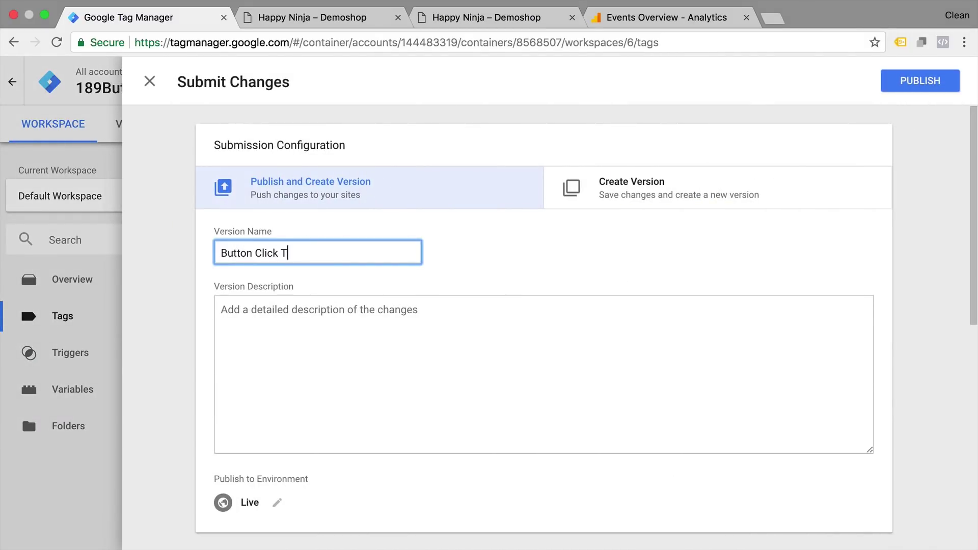
{"action": "type", "text": "racking for AdWords, Facebook and GA"}
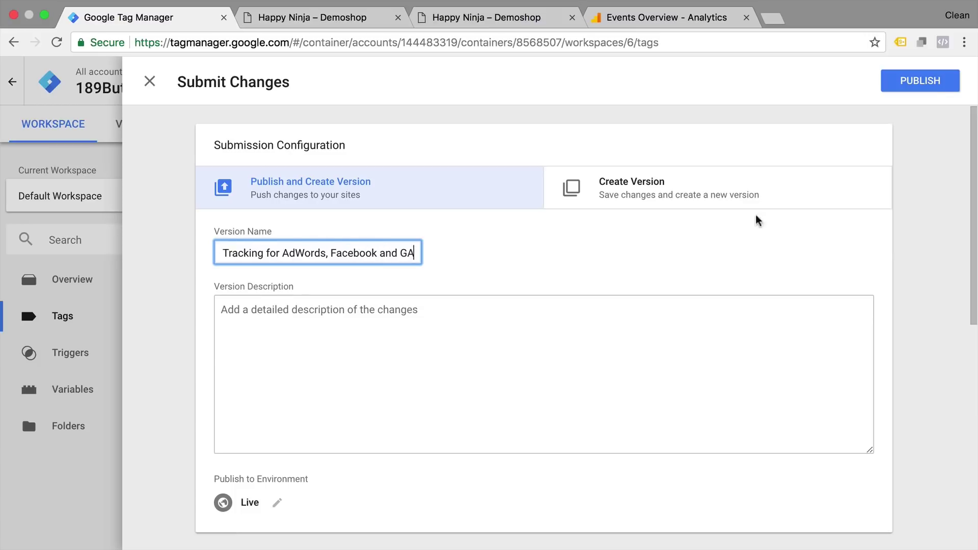
{"action": "left_click", "coordinate": [935, 87]}
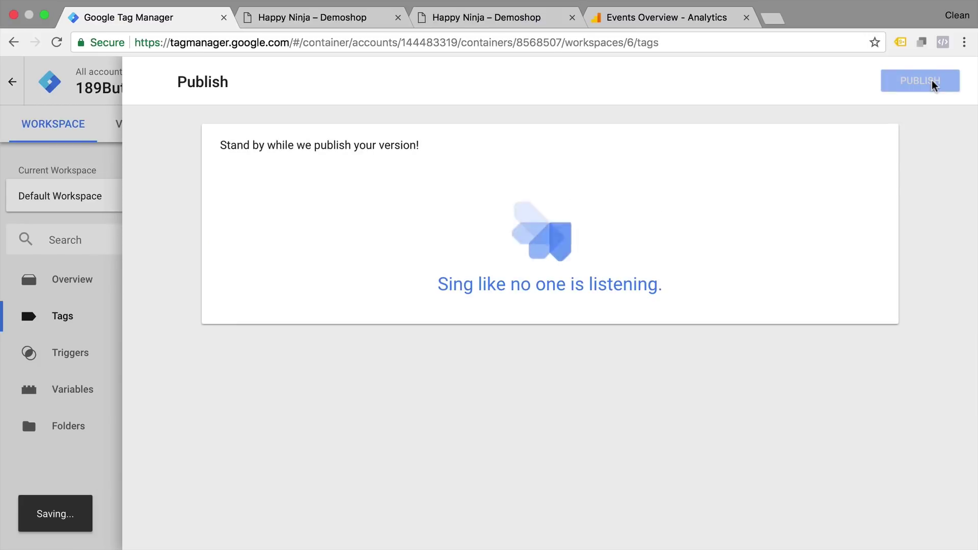